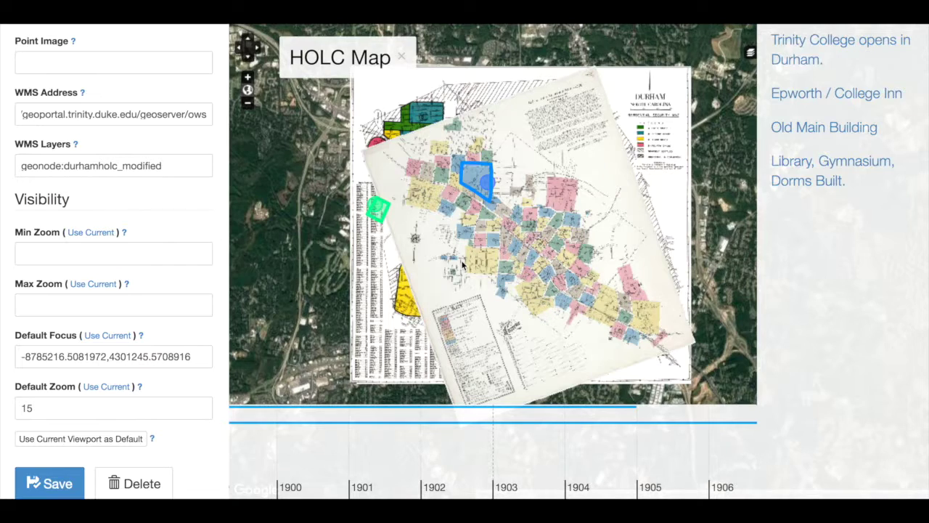
Scroll the HOLC Map record's Style form back up to the Groups section.
{"action": "scroll", "coordinate": [71, 123], "scroll_direction": "up", "scroll_amount": 4}
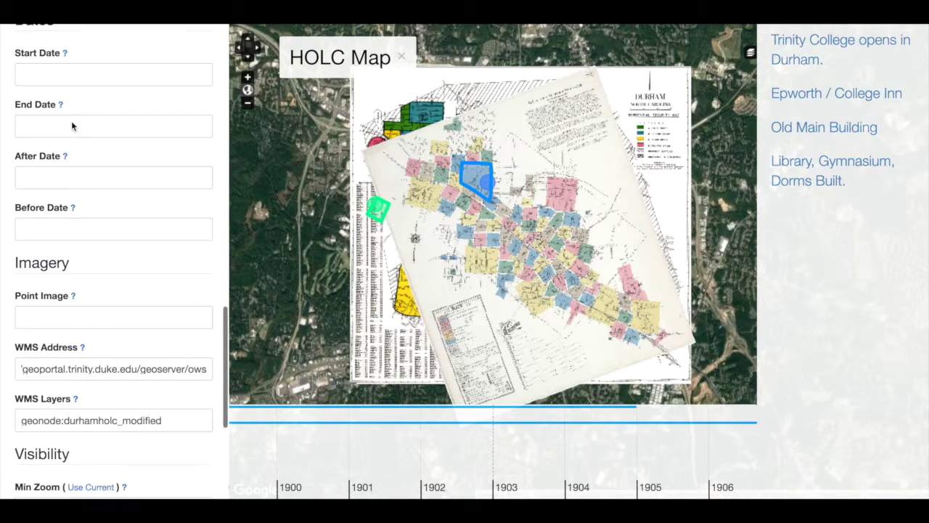
{"action": "scroll", "coordinate": [72, 120], "scroll_direction": "up", "scroll_amount": 12}
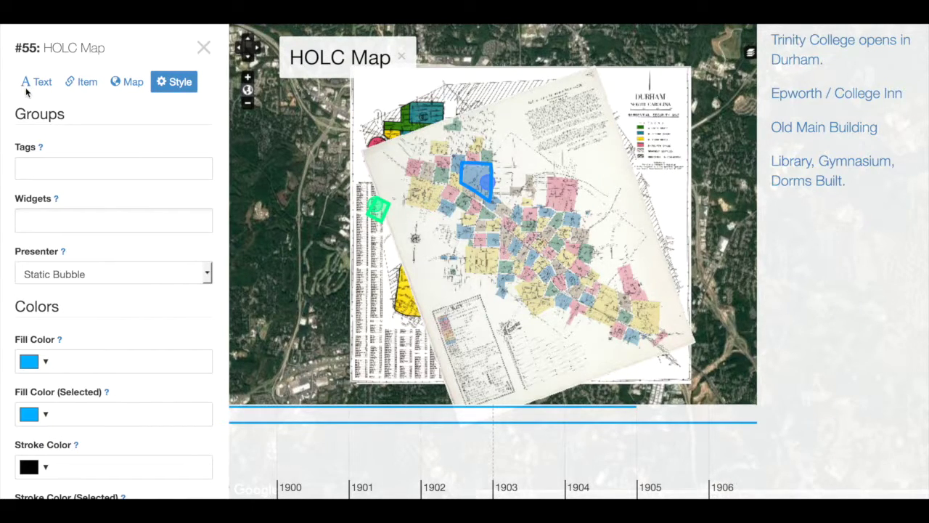
Add the Waypoints widget to the HOLC Map record.
{"action": "left_click", "coordinate": [47, 222]}
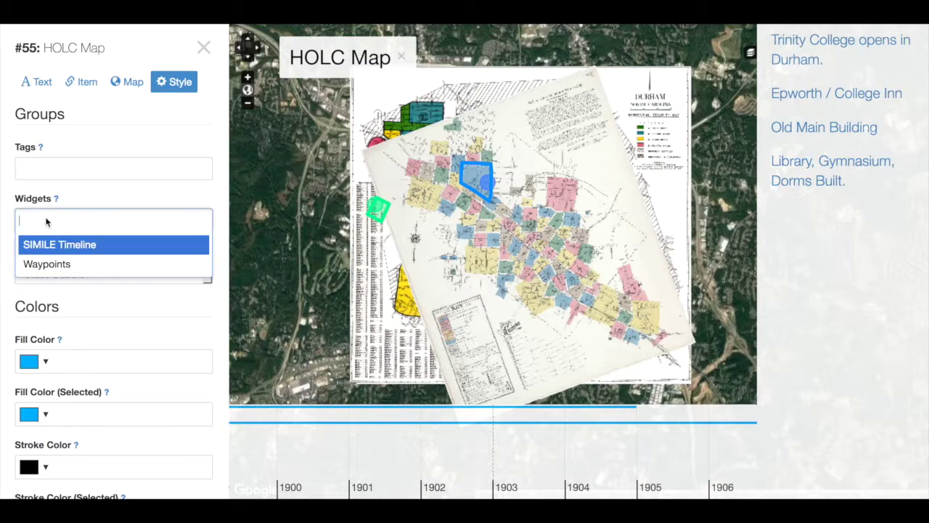
{"action": "type", "text": "Way"}
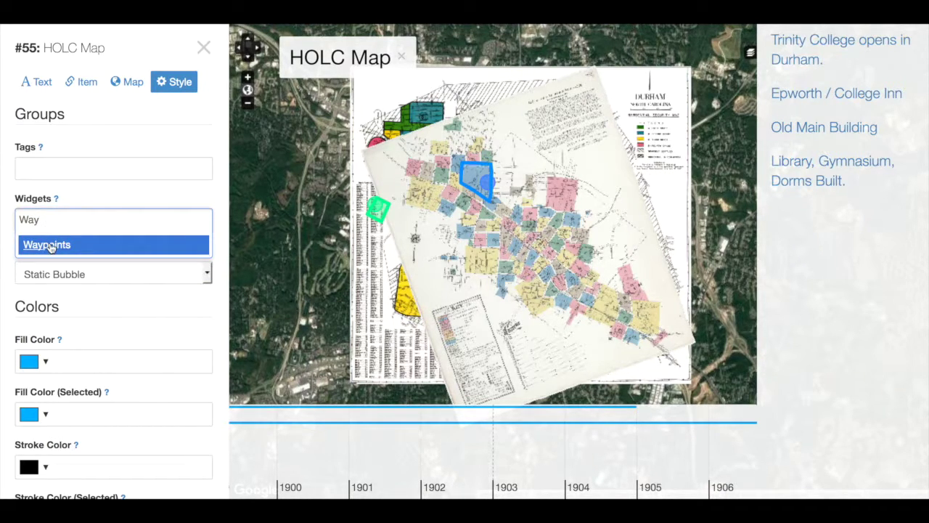
{"action": "left_click", "coordinate": [48, 246]}
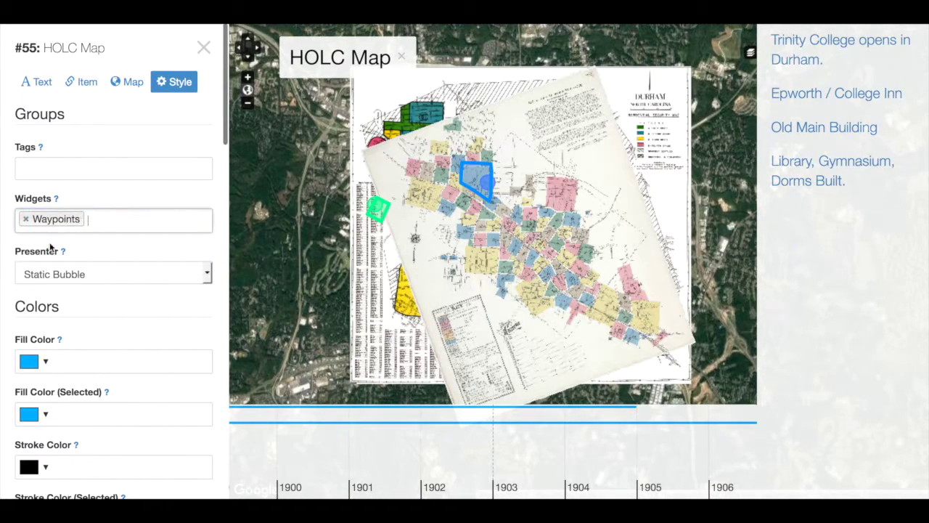
{"action": "scroll", "coordinate": [116, 431], "scroll_direction": "down", "scroll_amount": 4}
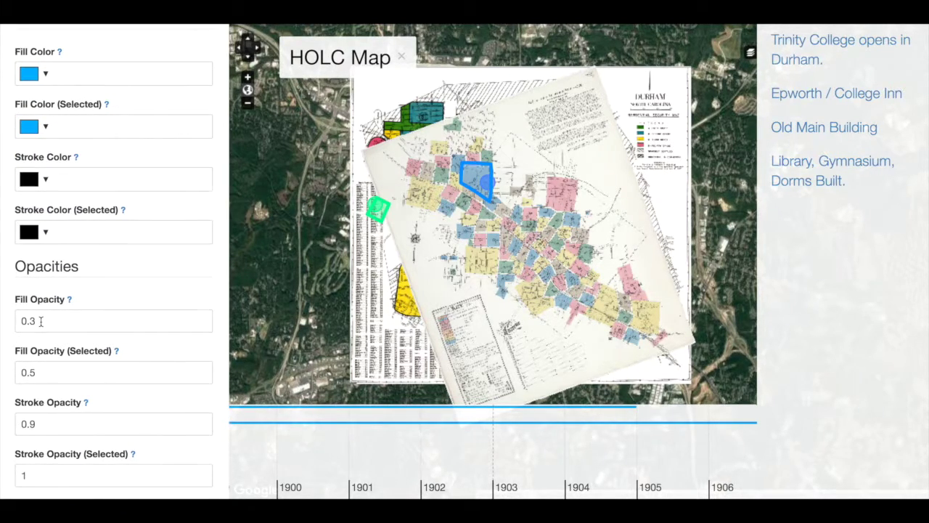
{"action": "scroll", "coordinate": [41, 322], "scroll_direction": "up", "scroll_amount": 5}
{"action": "scroll", "coordinate": [41, 322], "scroll_direction": "down", "scroll_amount": 3}
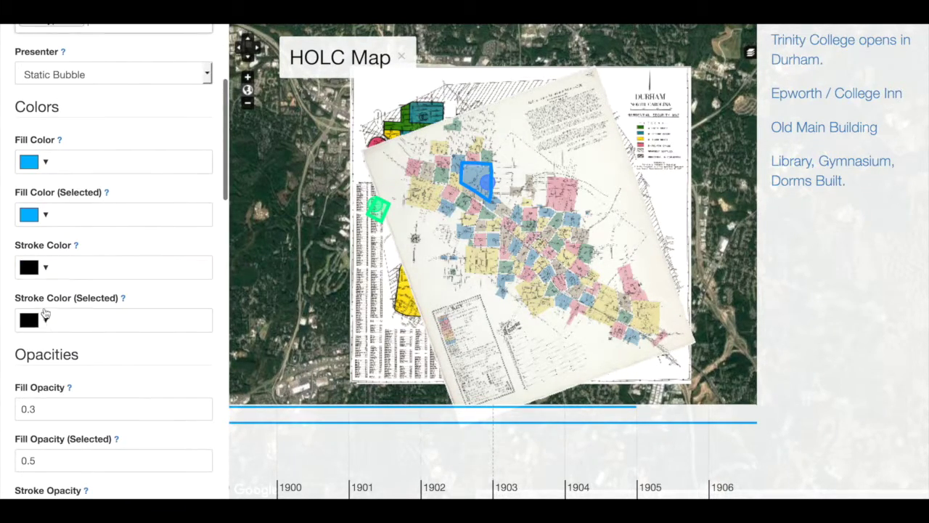
Set HOLC Map fill opacity to 0 and selected fill opacity to 1, then save.
{"action": "left_click_drag", "start_coordinate": [50, 409], "coordinate": [6, 409]}
{"action": "type", "text": "0"}
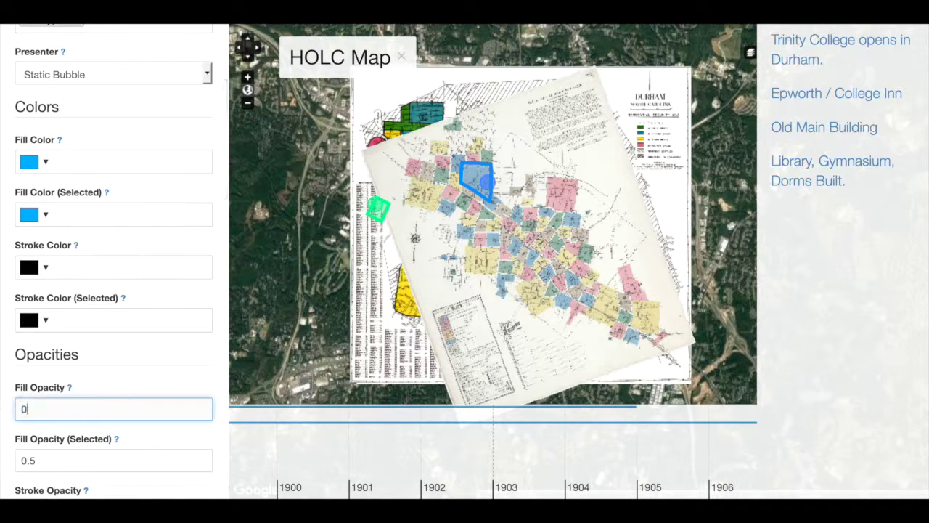
{"action": "left_click_drag", "start_coordinate": [47, 461], "coordinate": [6, 461]}
{"action": "type", "text": "1"}
{"action": "scroll", "coordinate": [142, 370], "scroll_direction": "down", "scroll_amount": 4}
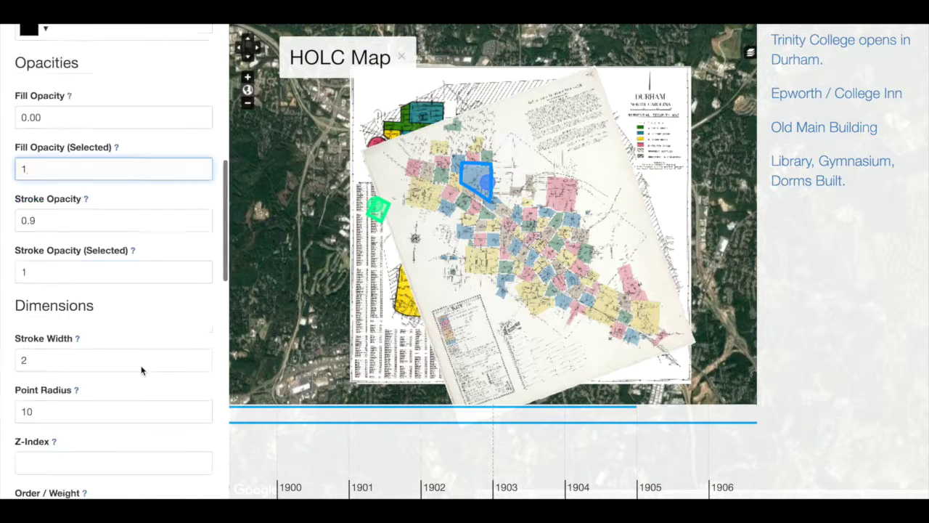
{"action": "scroll", "coordinate": [142, 370], "scroll_direction": "down", "scroll_amount": 10}
{"action": "left_click", "coordinate": [59, 477]}
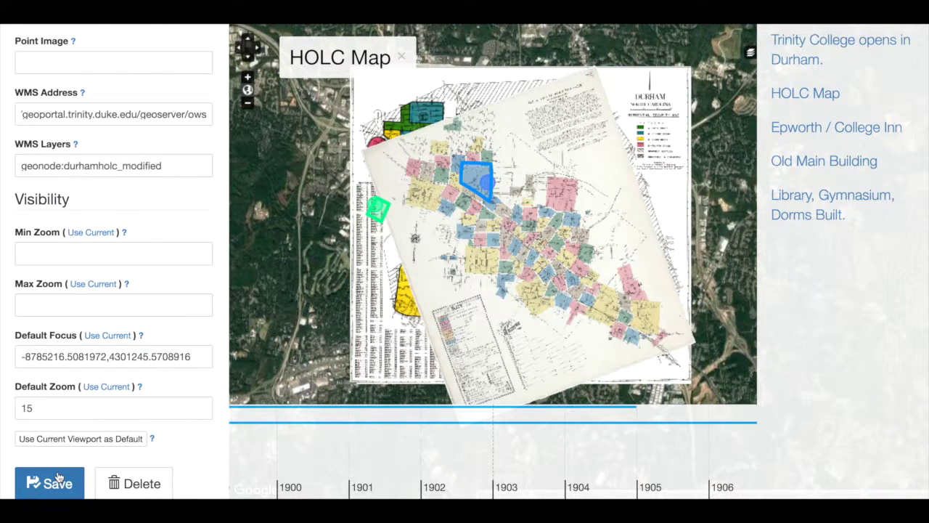
Clear the HOLC Map stroke opacity value and save the record again.
{"action": "scroll", "coordinate": [114, 296], "scroll_direction": "up", "scroll_amount": 15}
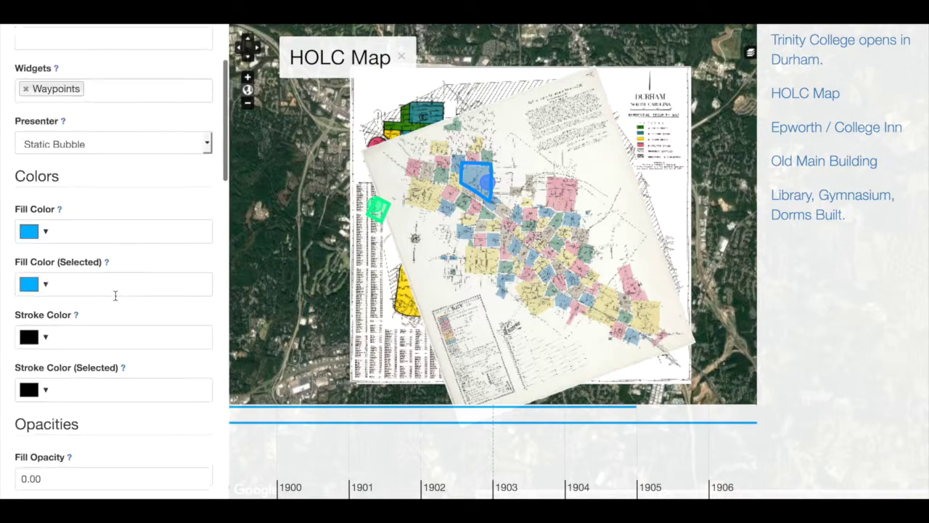
{"action": "scroll", "coordinate": [97, 354], "scroll_direction": "down", "scroll_amount": 8}
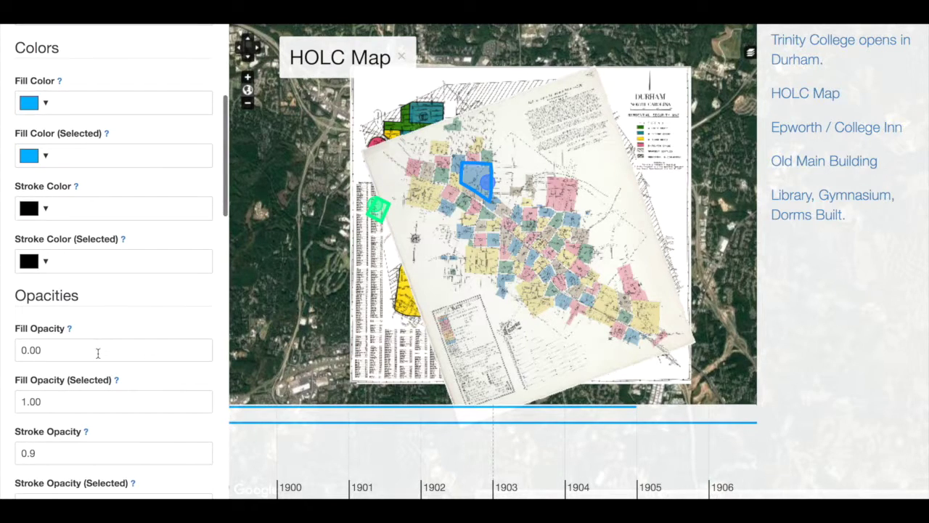
{"action": "scroll", "coordinate": [97, 353], "scroll_direction": "down", "scroll_amount": 1}
{"action": "left_click", "coordinate": [68, 266]}
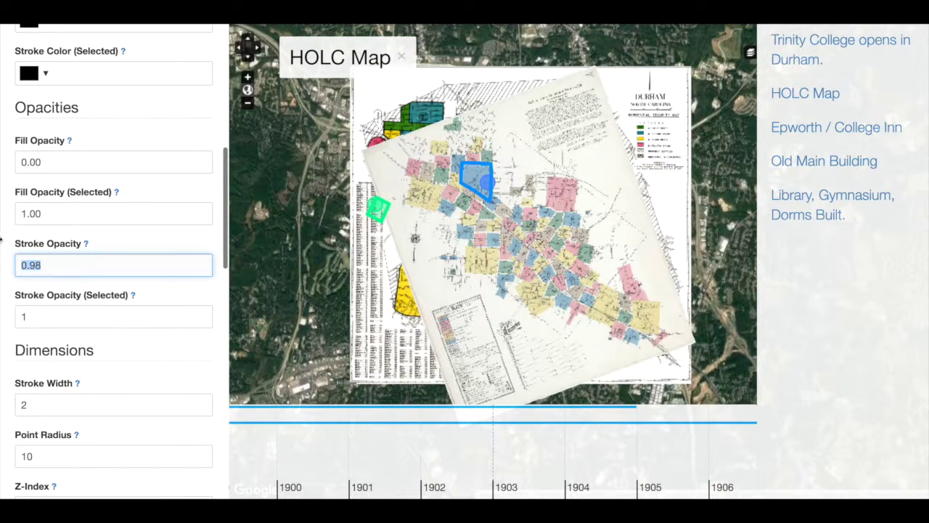
{"action": "key", "text": "BackSpace"}
{"action": "key", "text": "BackSpace"}
{"action": "scroll", "coordinate": [36, 331], "scroll_direction": "down", "scroll_amount": 9}
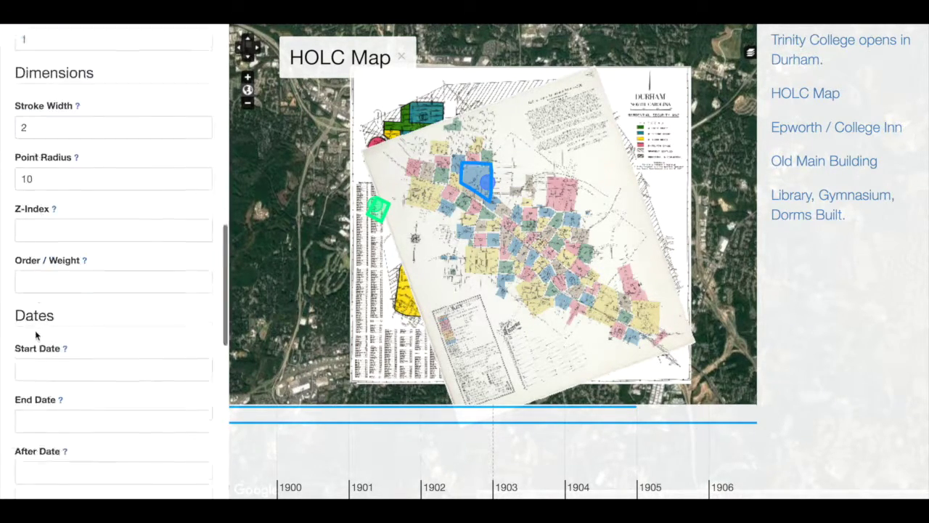
{"action": "scroll", "coordinate": [35, 332], "scroll_direction": "down", "scroll_amount": 2}
{"action": "left_click", "coordinate": [43, 484]}
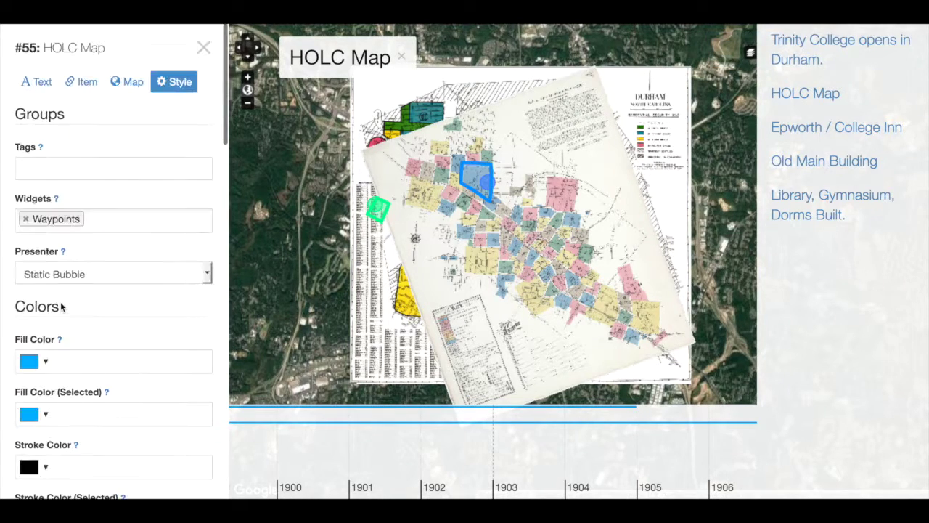
Close HOLC Map and bring up the Sanborn 1913 record's Style settings.
{"action": "left_click", "coordinate": [204, 48]}
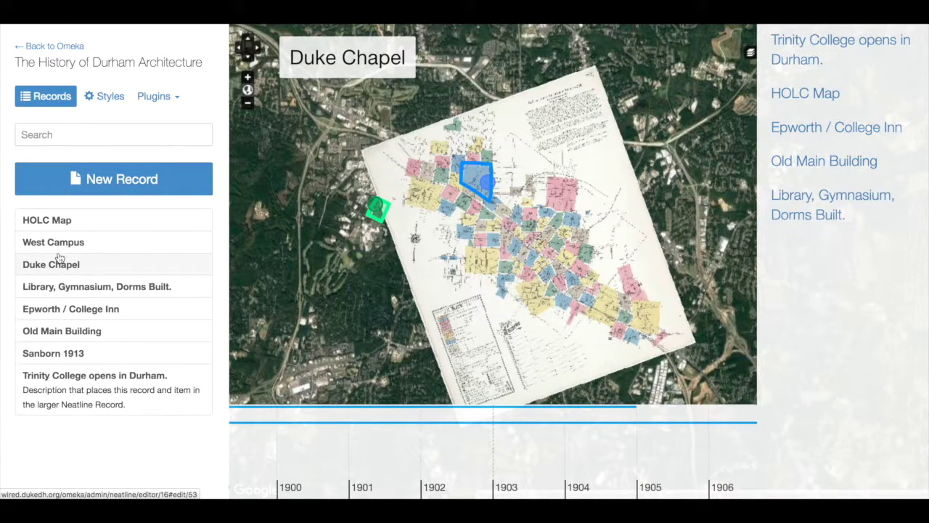
{"action": "left_click", "coordinate": [36, 354]}
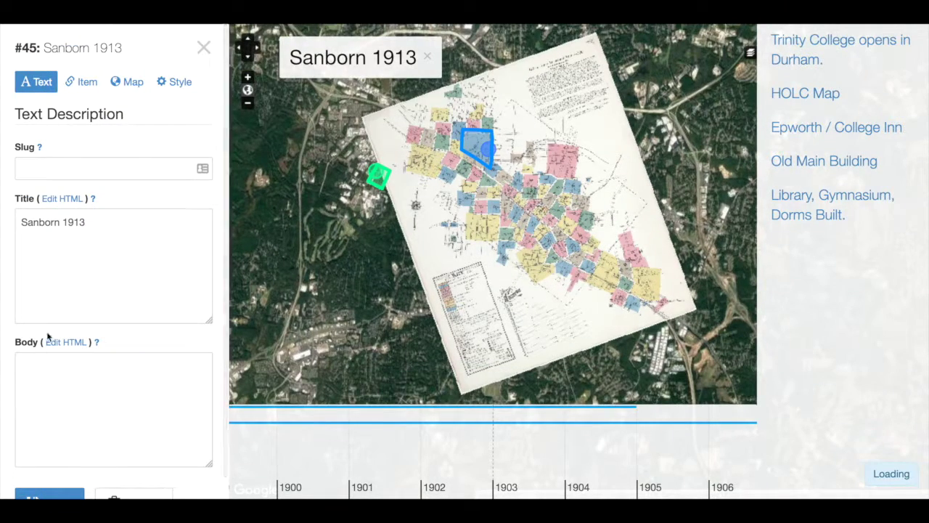
{"action": "left_click", "coordinate": [182, 85]}
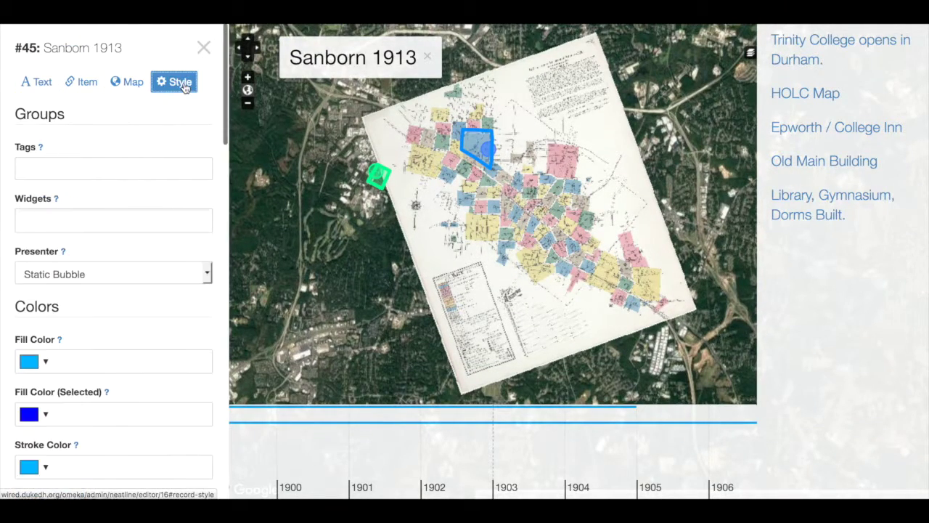
Add the Waypoints widget to the Sanborn 1913 record.
{"action": "left_click", "coordinate": [47, 229]}
{"action": "left_click", "coordinate": [47, 219]}
{"action": "left_click", "coordinate": [48, 220]}
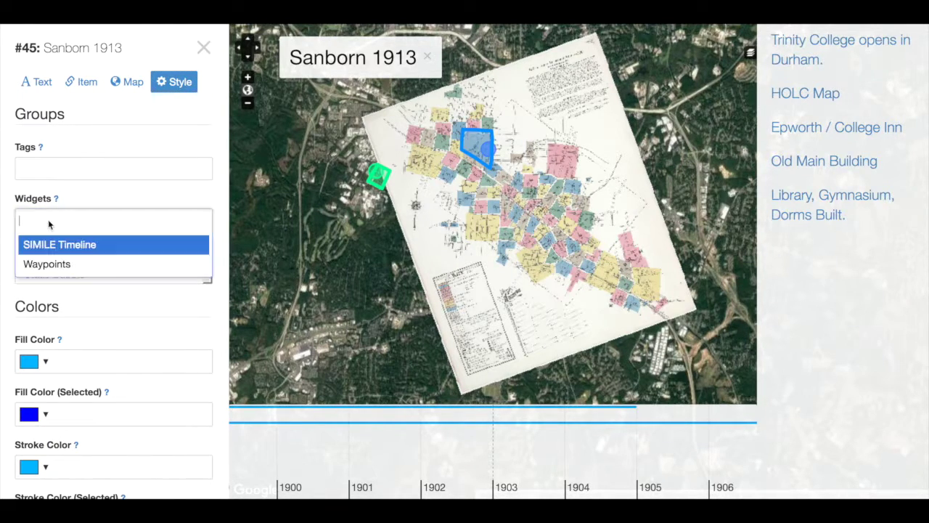
{"action": "left_click", "coordinate": [46, 265]}
{"action": "scroll", "coordinate": [45, 265], "scroll_direction": "down", "scroll_amount": 3}
{"action": "scroll", "coordinate": [46, 265], "scroll_direction": "down", "scroll_amount": 4}
Set Sanborn 1913 fill opacity and stroke opacity to 0 and save.
{"action": "left_click", "coordinate": [38, 337]}
{"action": "key", "text": "BackSpace"}
{"action": "type", "text": "0"}
{"action": "scroll", "coordinate": [37, 344], "scroll_direction": "down", "scroll_amount": 3}
{"action": "left_click", "coordinate": [36, 312]}
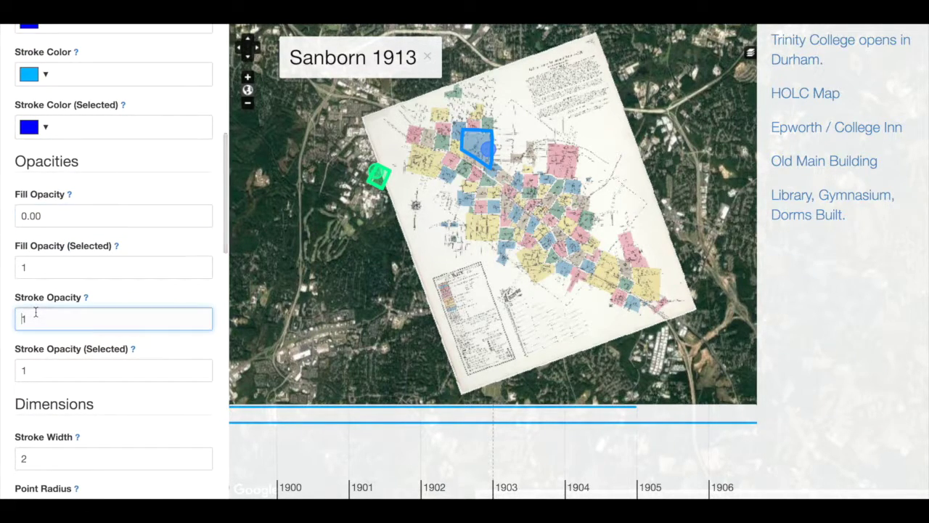
{"action": "key", "text": "BackSpace"}
{"action": "type", "text": "0"}
{"action": "scroll", "coordinate": [35, 312], "scroll_direction": "down", "scroll_amount": 10}
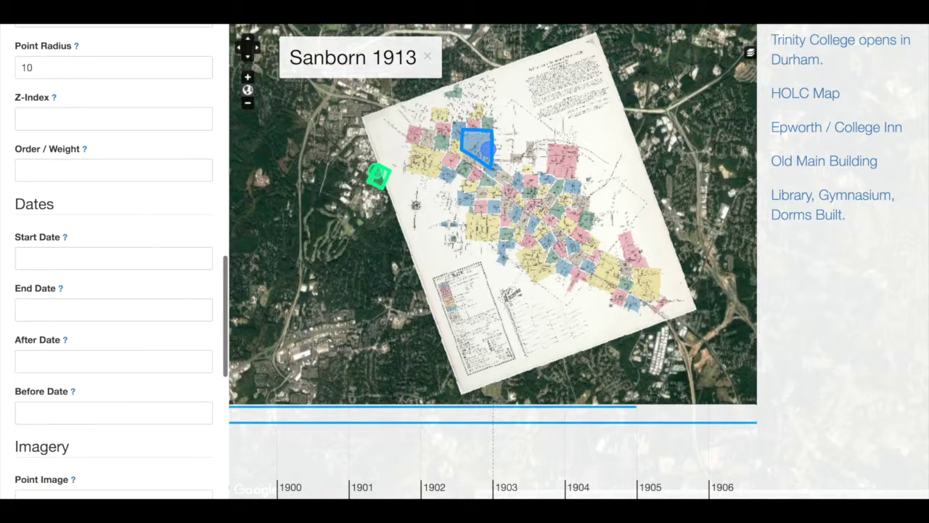
{"action": "scroll", "coordinate": [26, 355], "scroll_direction": "down", "scroll_amount": 6}
{"action": "left_click", "coordinate": [36, 487]}
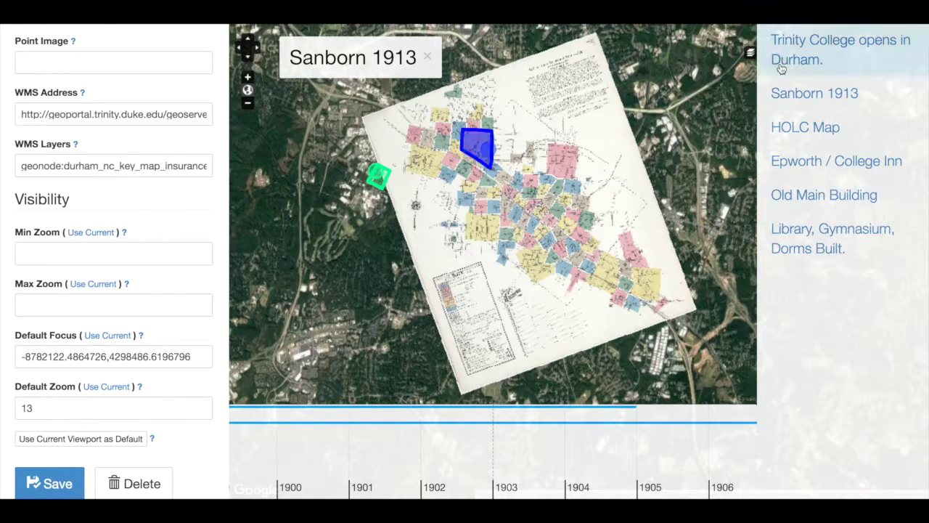
Visit the Trinity College waypoint, then jump between the Sanborn 1913 and HOLC Map waypoints.
{"action": "left_click", "coordinate": [846, 42]}
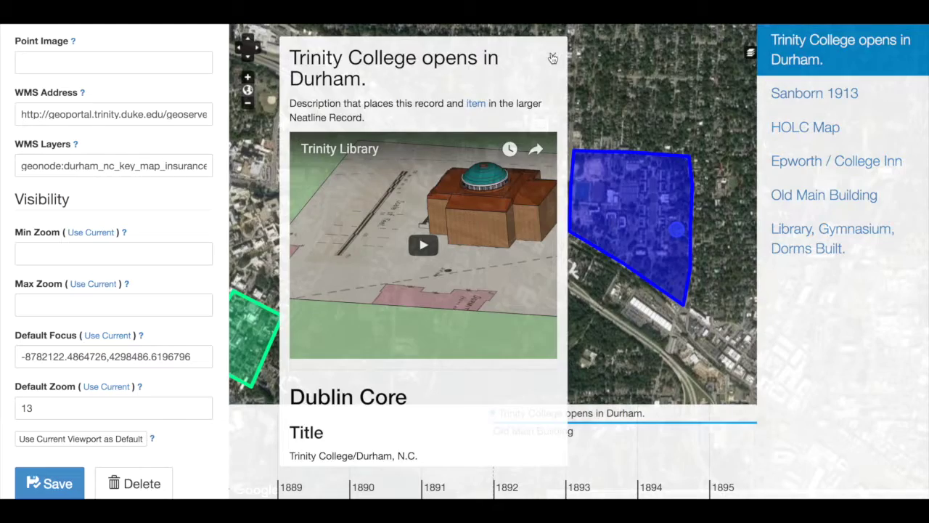
{"action": "left_click", "coordinate": [552, 57]}
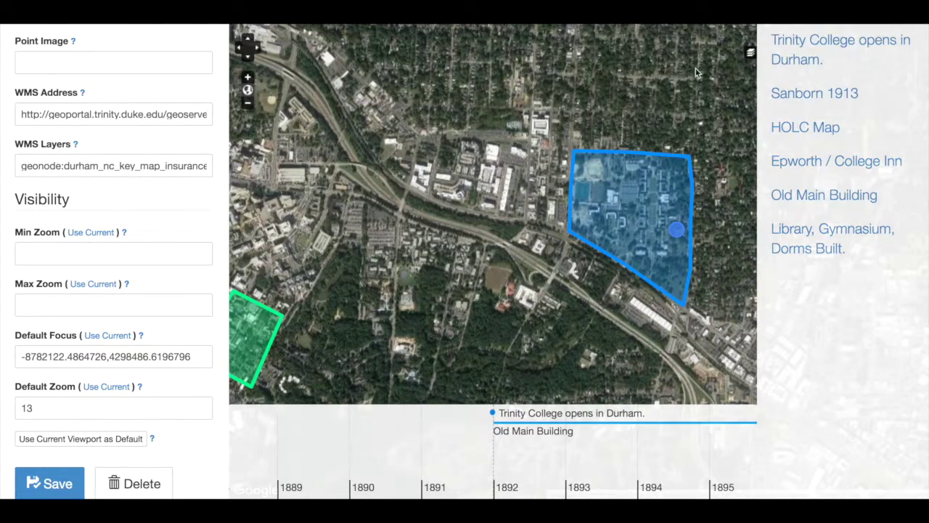
{"action": "left_click", "coordinate": [781, 87]}
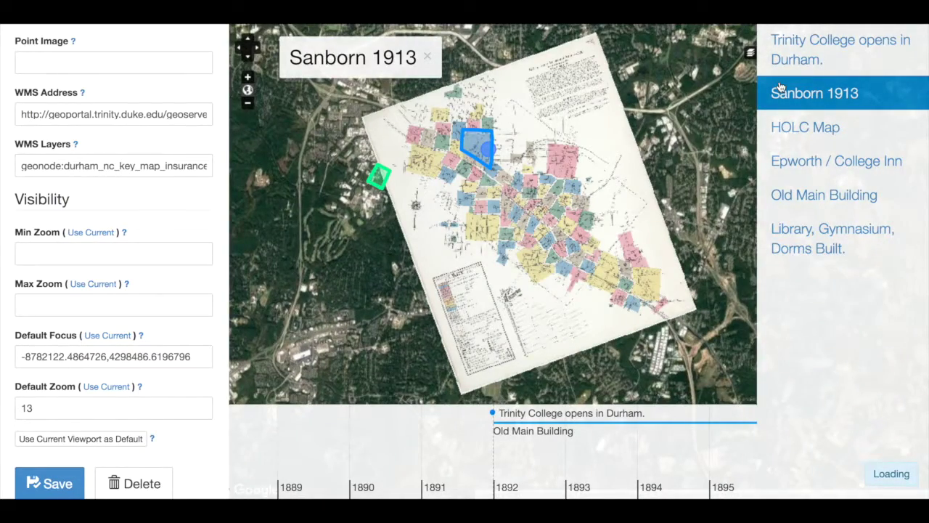
{"action": "left_click", "coordinate": [783, 129]}
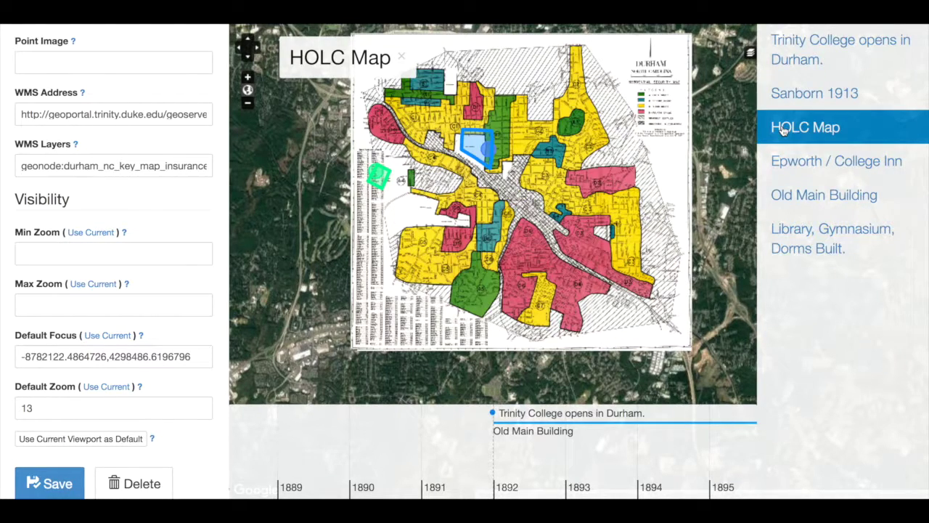
{"action": "left_click", "coordinate": [782, 93]}
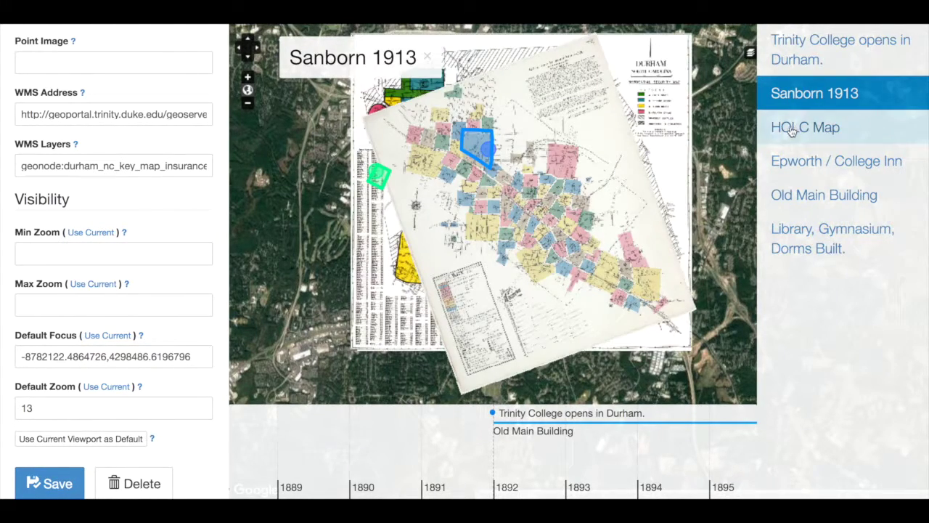
Keep toggling HOLC Map and Sanborn 1913 overlays, finishing on Sanborn 1913.
{"action": "left_click", "coordinate": [792, 128]}
{"action": "left_click", "coordinate": [789, 96]}
{"action": "left_click", "coordinate": [788, 128]}
{"action": "left_click", "coordinate": [799, 90]}
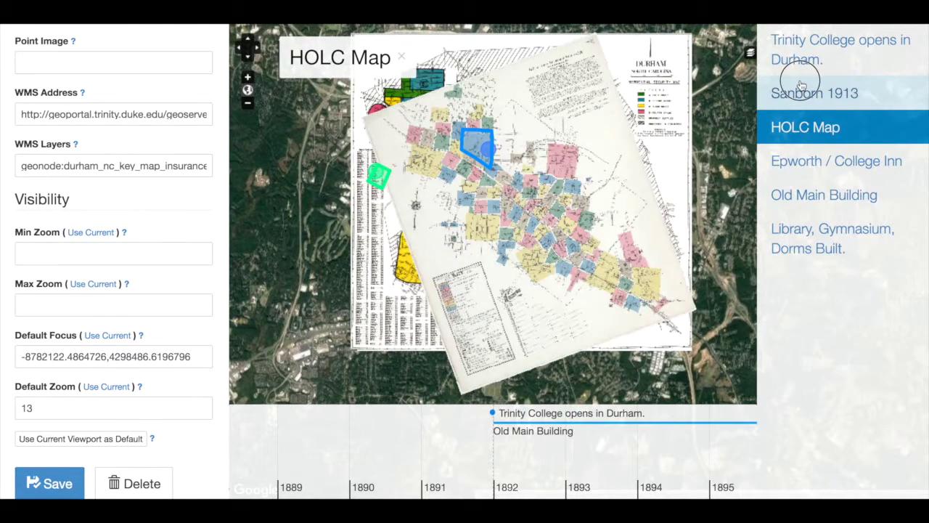
{"action": "left_click", "coordinate": [796, 125]}
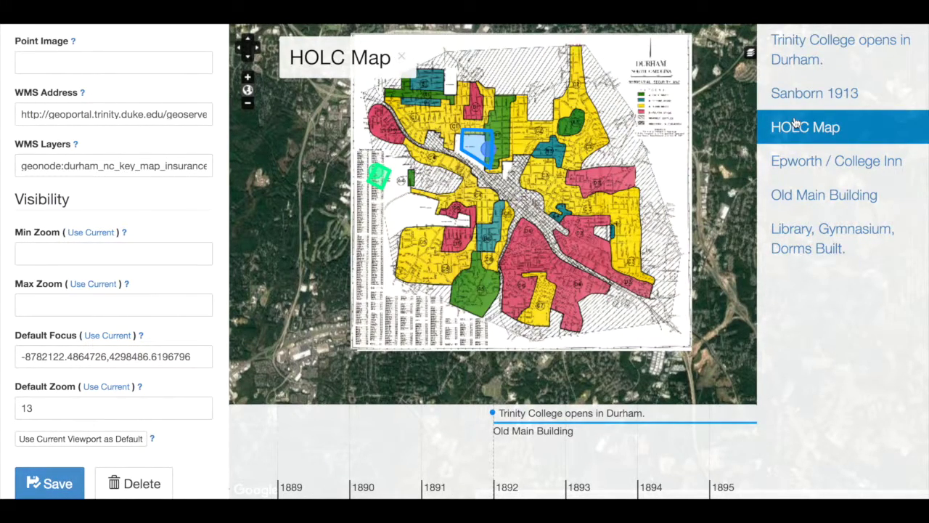
{"action": "left_click", "coordinate": [800, 107]}
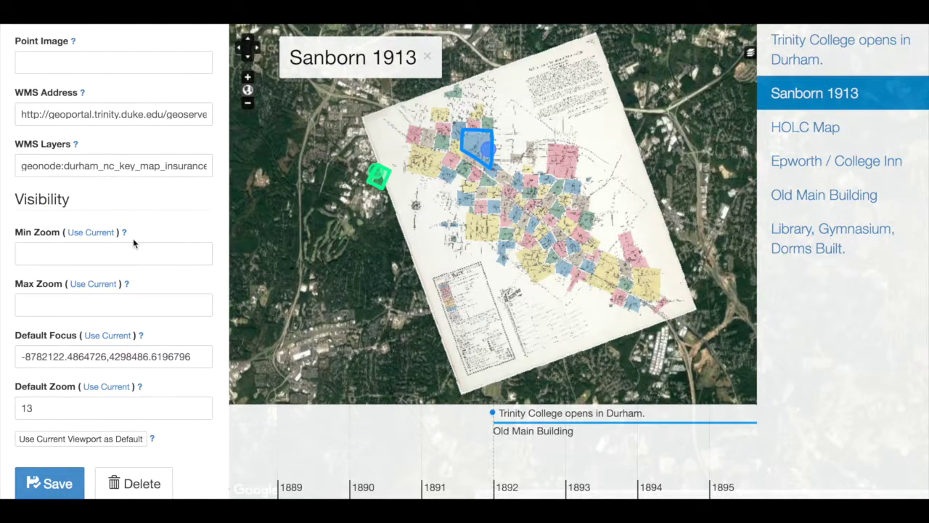
Scroll to the Sanborn 1913 record's Dates section and focus the Start Date field.
{"action": "scroll", "coordinate": [116, 231], "scroll_direction": "up", "scroll_amount": 15}
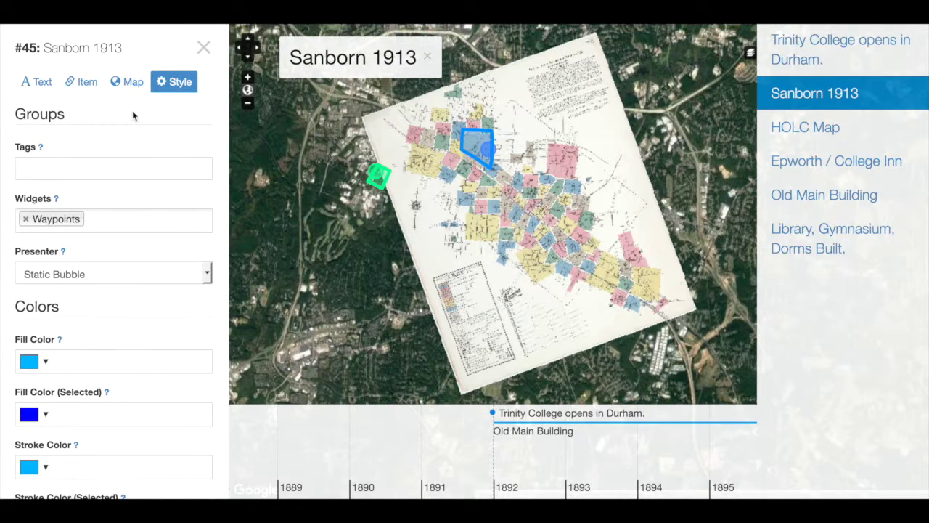
{"action": "scroll", "coordinate": [132, 110], "scroll_direction": "down", "scroll_amount": 2}
{"action": "scroll", "coordinate": [132, 110], "scroll_direction": "down", "scroll_amount": 20}
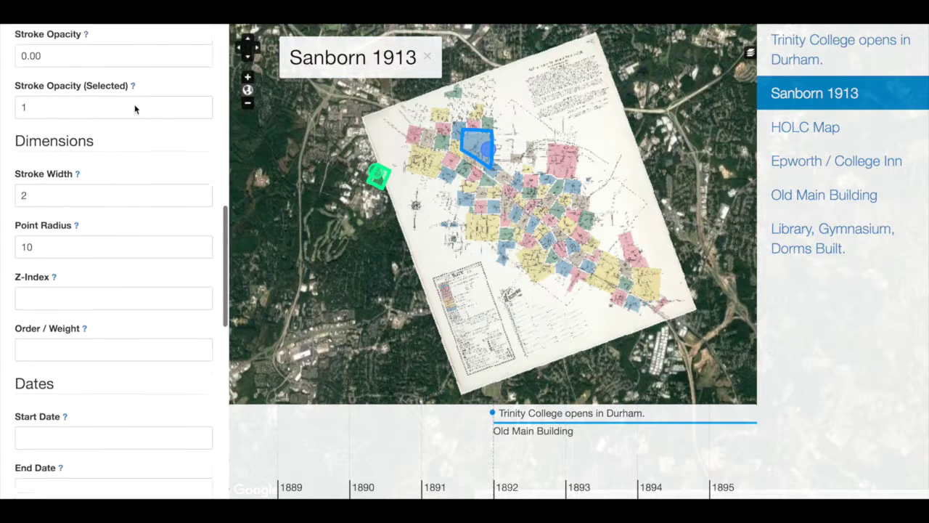
{"action": "scroll", "coordinate": [135, 109], "scroll_direction": "down", "scroll_amount": 8}
{"action": "scroll", "coordinate": [135, 109], "scroll_direction": "up", "scroll_amount": 4}
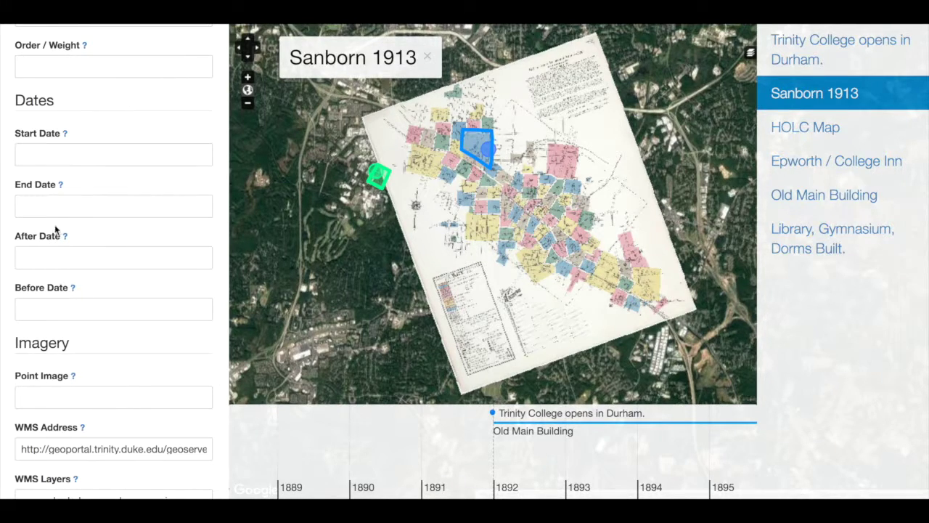
{"action": "left_click", "coordinate": [42, 154]}
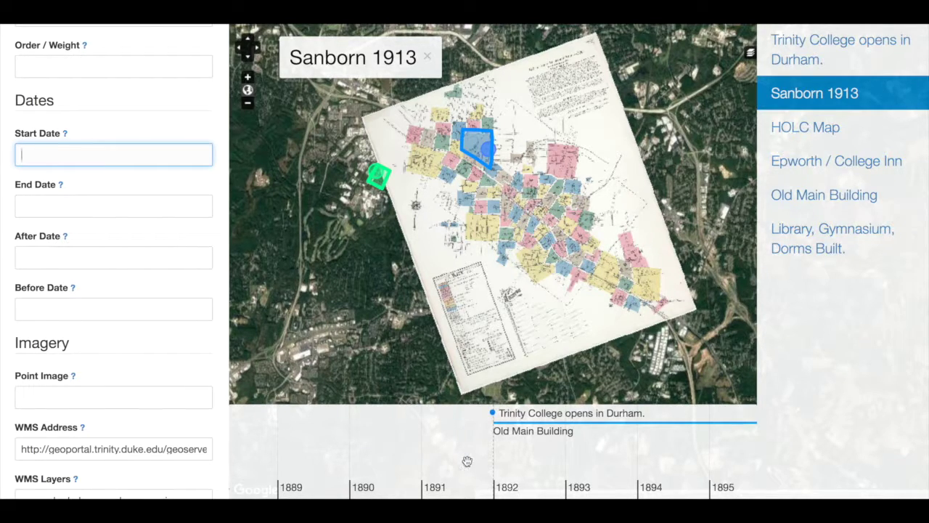
Pan the exhibit timeline forward to about 1906–1912.
{"action": "left_click_drag", "start_coordinate": [467, 460], "coordinate": [350, 458]}
{"action": "left_click_drag", "start_coordinate": [643, 455], "coordinate": [484, 452]}
{"action": "left_click_drag", "start_coordinate": [633, 448], "coordinate": [391, 455]}
{"action": "left_click_drag", "start_coordinate": [579, 443], "coordinate": [363, 440]}
{"action": "left_click_drag", "start_coordinate": [616, 446], "coordinate": [360, 450]}
{"action": "left_click_drag", "start_coordinate": [629, 435], "coordinate": [379, 440]}
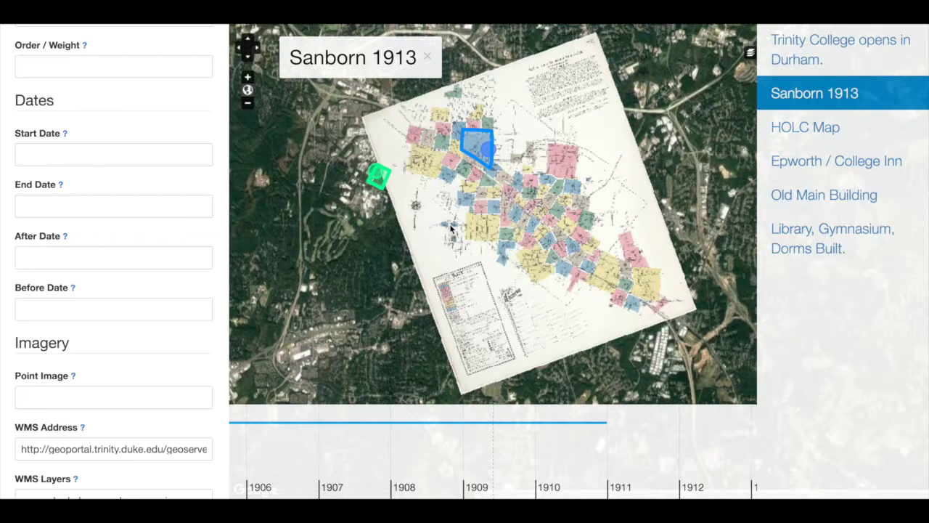
Enter After Date 1912 and Before Date 1931 in the Sanborn 1913 record's Dates.
{"action": "left_click", "coordinate": [27, 305]}
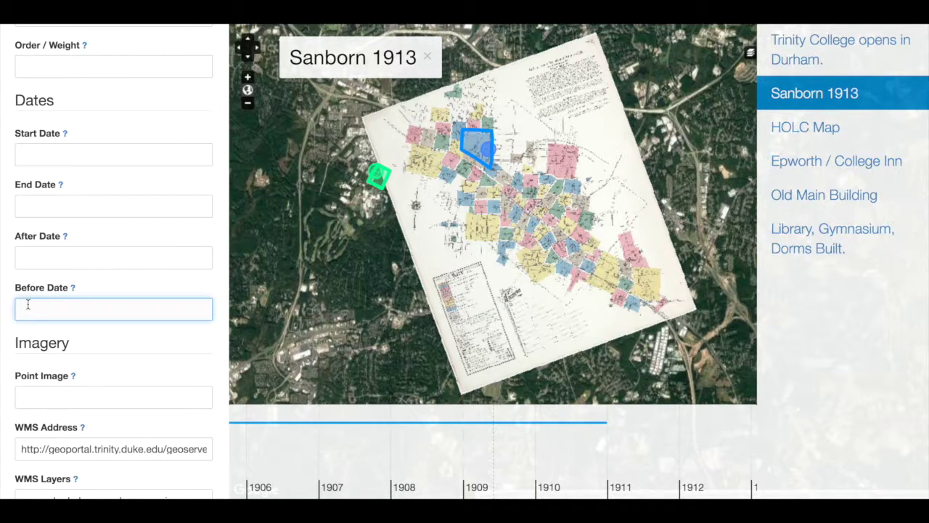
{"action": "type", "text": "1914"}
{"action": "left_click", "coordinate": [61, 257]}
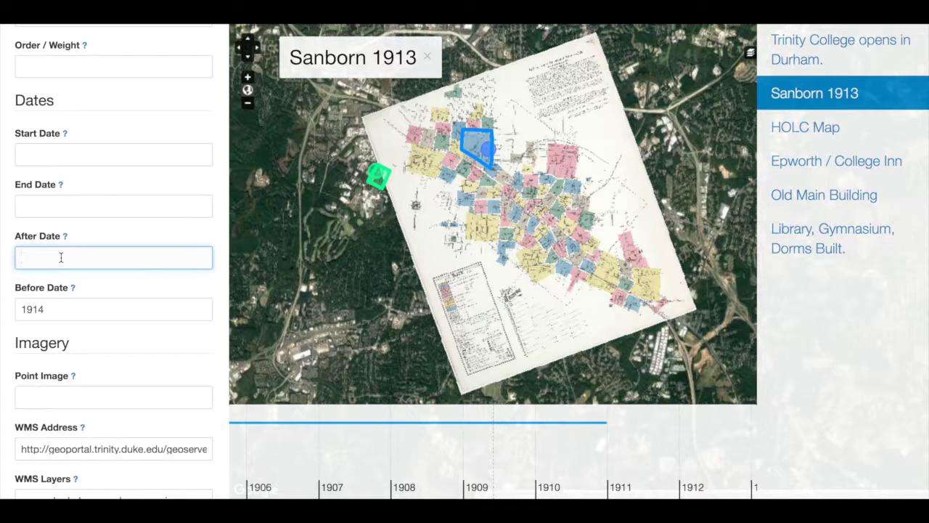
{"action": "type", "text": "1912"}
{"action": "left_click", "coordinate": [52, 310]}
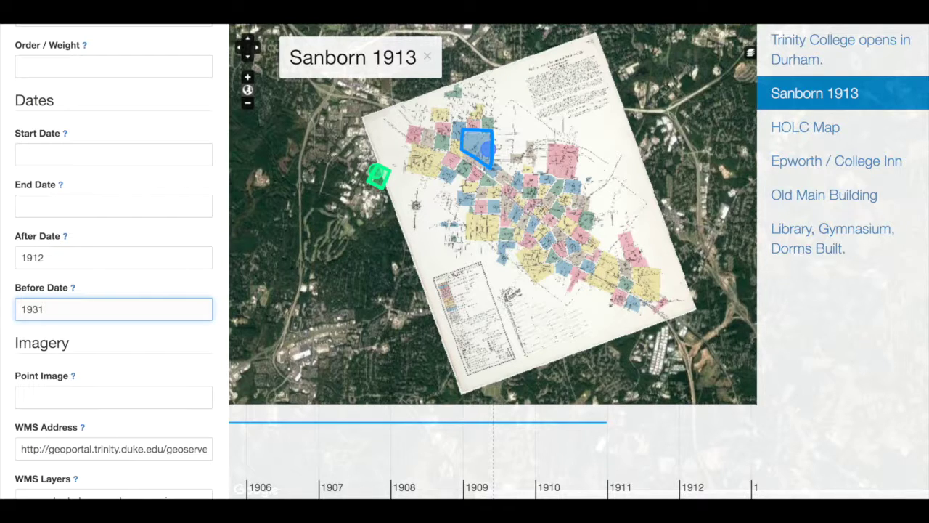
{"action": "scroll", "coordinate": [102, 390], "scroll_direction": "down", "scroll_amount": 5}
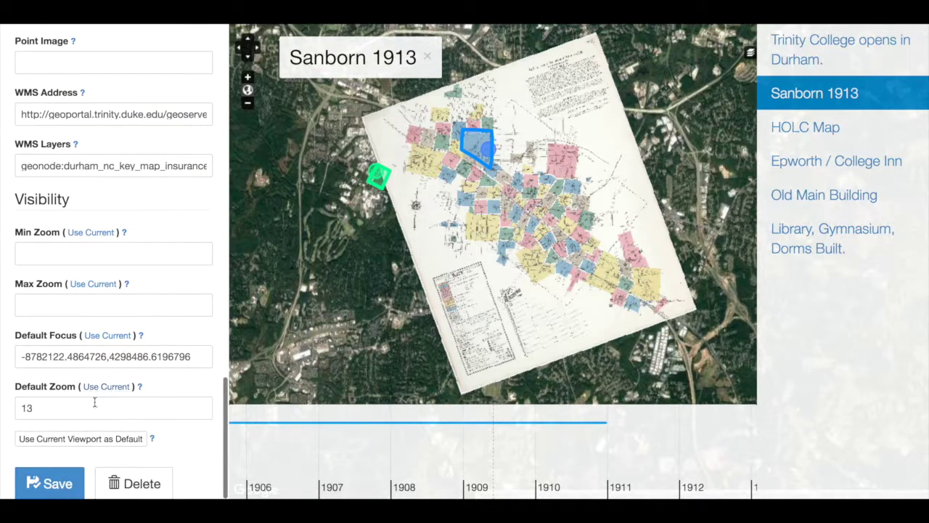
Save the Sanborn 1913 date limits and pan the timeline into the 1910s to see its overlay.
{"action": "left_click", "coordinate": [64, 482]}
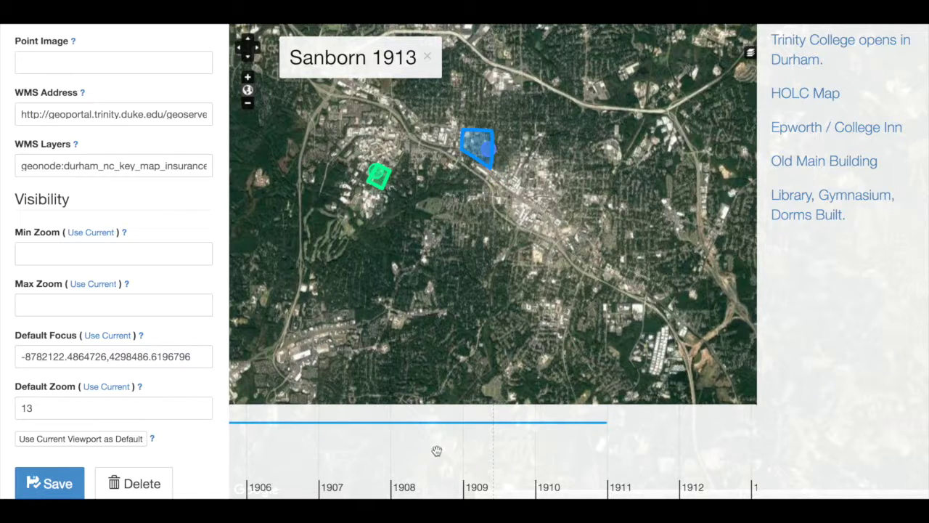
{"action": "left_click_drag", "start_coordinate": [585, 451], "coordinate": [445, 450]}
{"action": "left_click_drag", "start_coordinate": [639, 472], "coordinate": [573, 458]}
Recheck the After Date 1912 field and save the Sanborn 1913 record again.
{"action": "scroll", "coordinate": [218, 272], "scroll_direction": "up", "scroll_amount": 5}
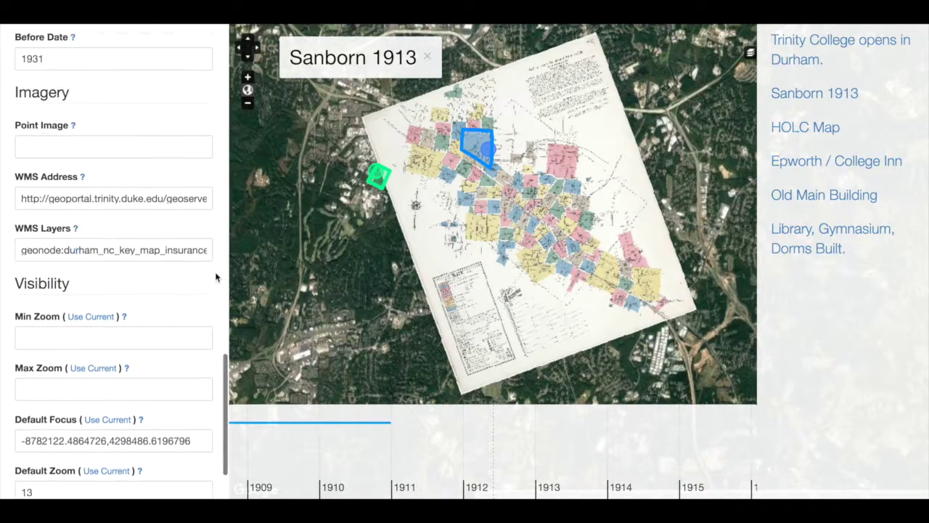
{"action": "left_click", "coordinate": [85, 142]}
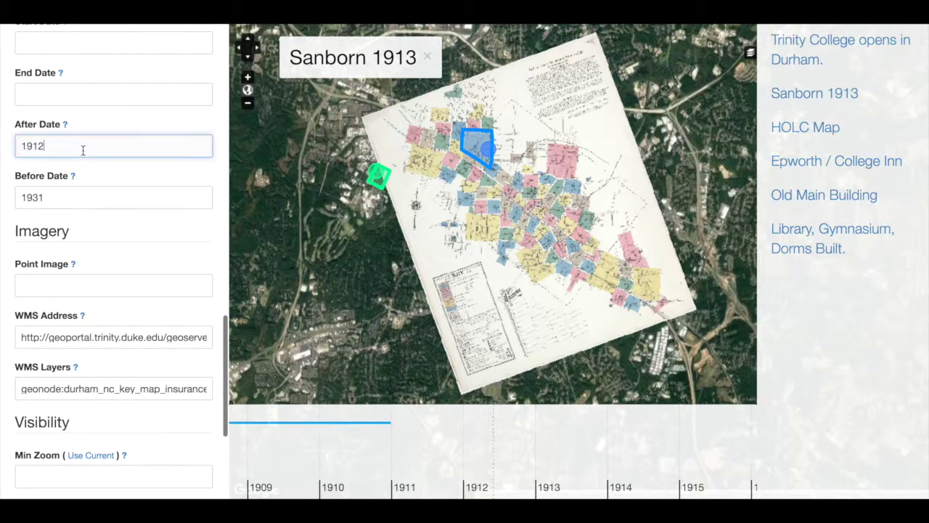
{"action": "key", "text": "BackSpace"}
{"action": "scroll", "coordinate": [113, 261], "scroll_direction": "down", "scroll_amount": 5}
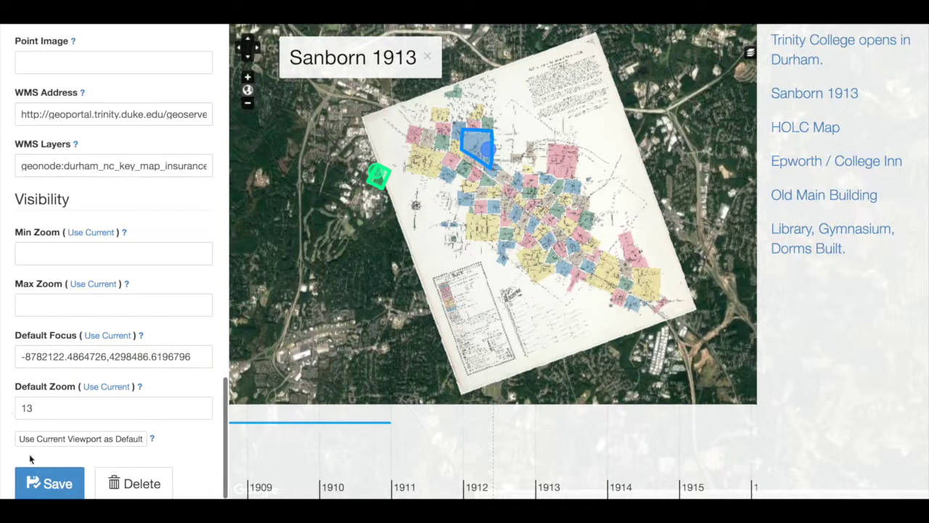
{"action": "left_click", "coordinate": [43, 482]}
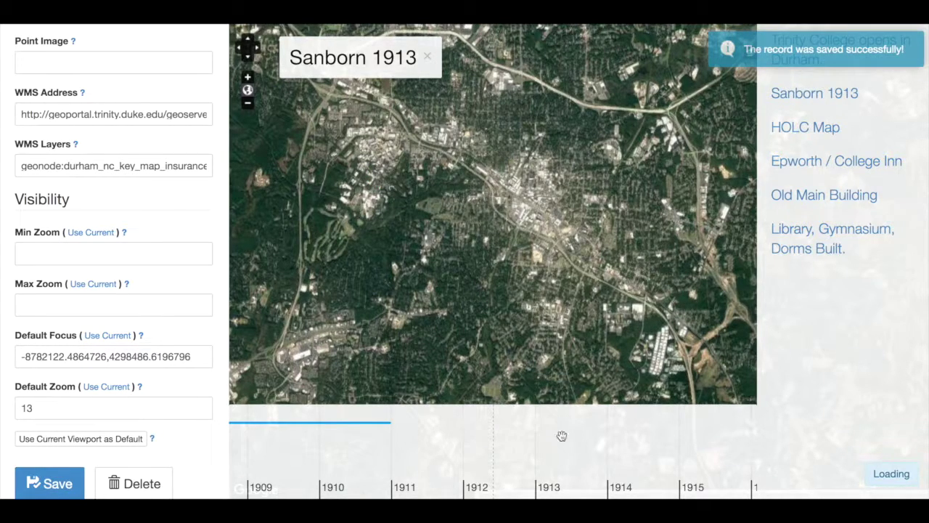
Nudge the timeline forward a year and return to the records list.
{"action": "left_click_drag", "start_coordinate": [682, 453], "coordinate": [623, 433]}
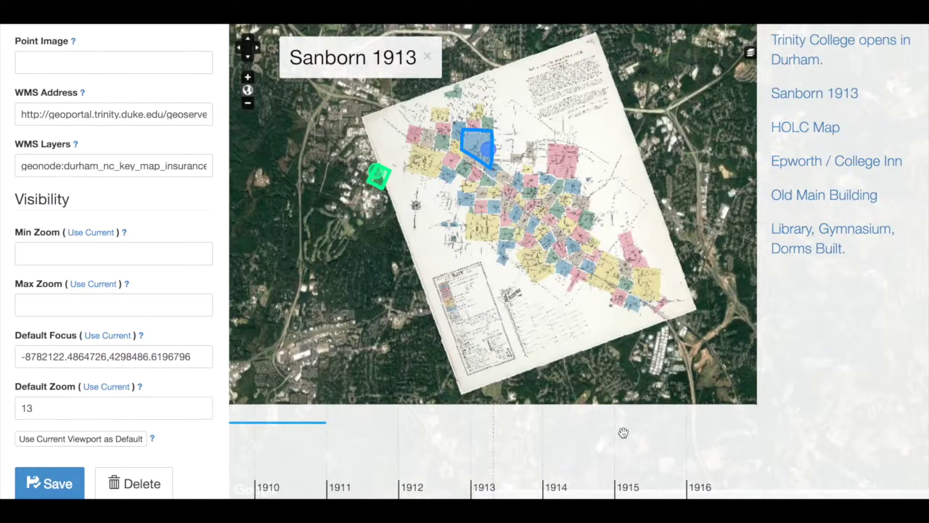
{"action": "scroll", "coordinate": [36, 216], "scroll_direction": "up", "scroll_amount": 15}
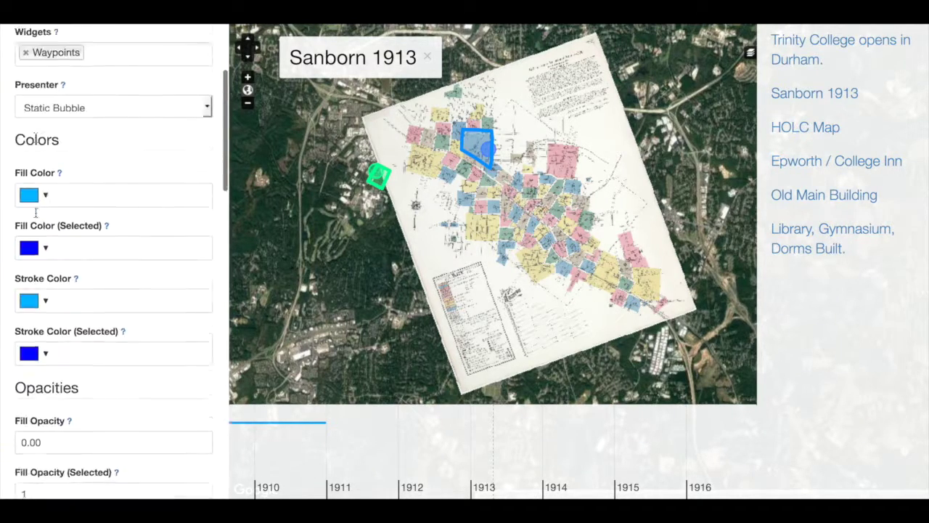
{"action": "left_click", "coordinate": [204, 47]}
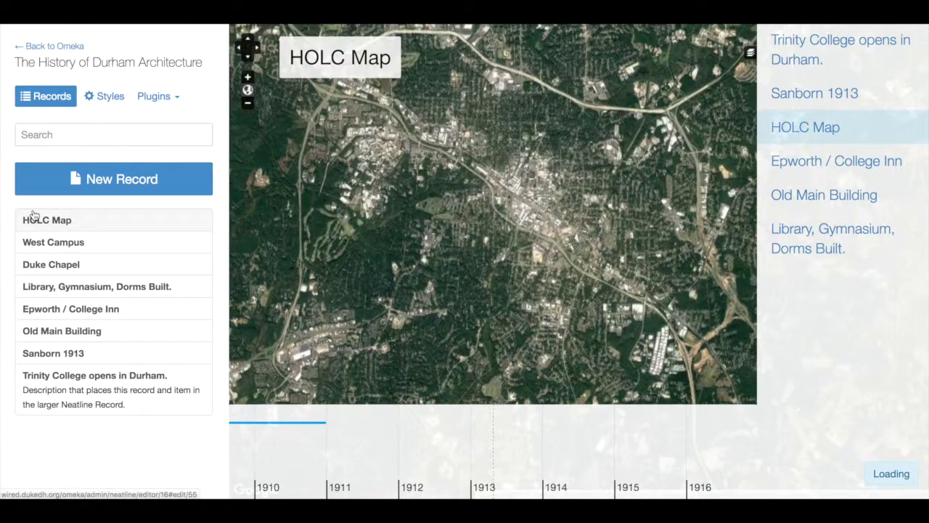
Give the HOLC Map record an After Date of 1930 and save it.
{"action": "left_click", "coordinate": [61, 216]}
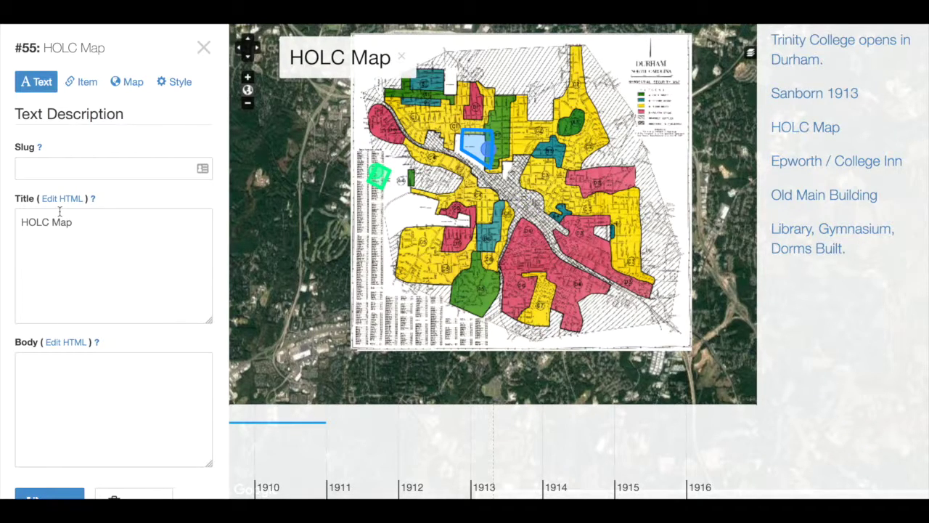
{"action": "left_click", "coordinate": [181, 82]}
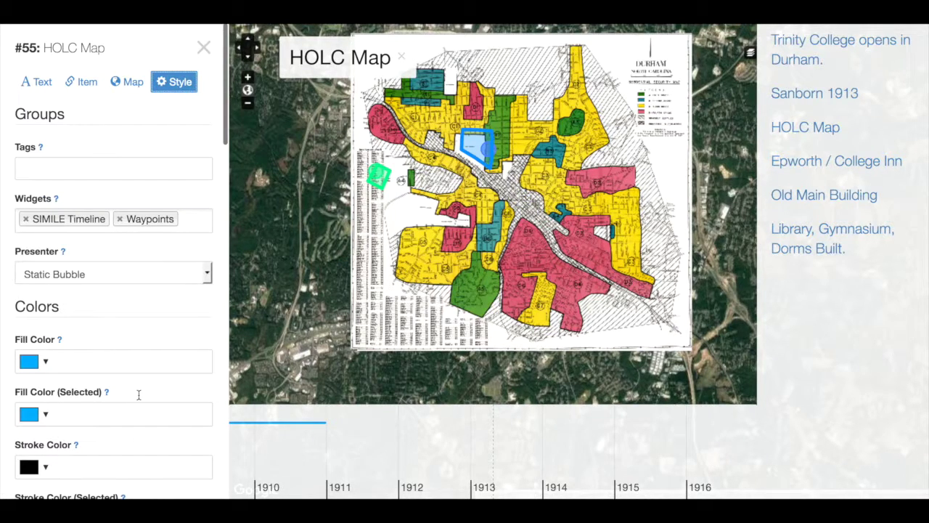
{"action": "scroll", "coordinate": [138, 395], "scroll_direction": "down", "scroll_amount": 7}
{"action": "scroll", "coordinate": [138, 344], "scroll_direction": "down", "scroll_amount": 5}
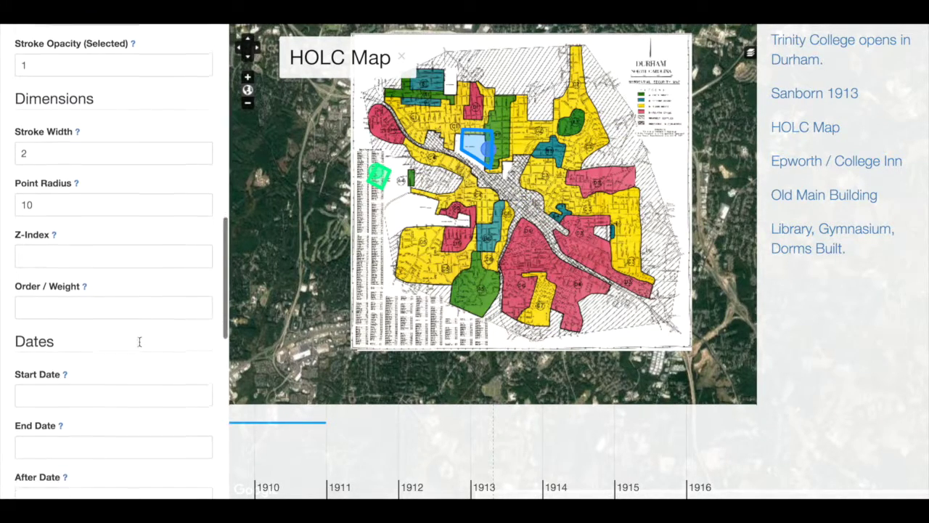
{"action": "scroll", "coordinate": [138, 340], "scroll_direction": "down", "scroll_amount": 4}
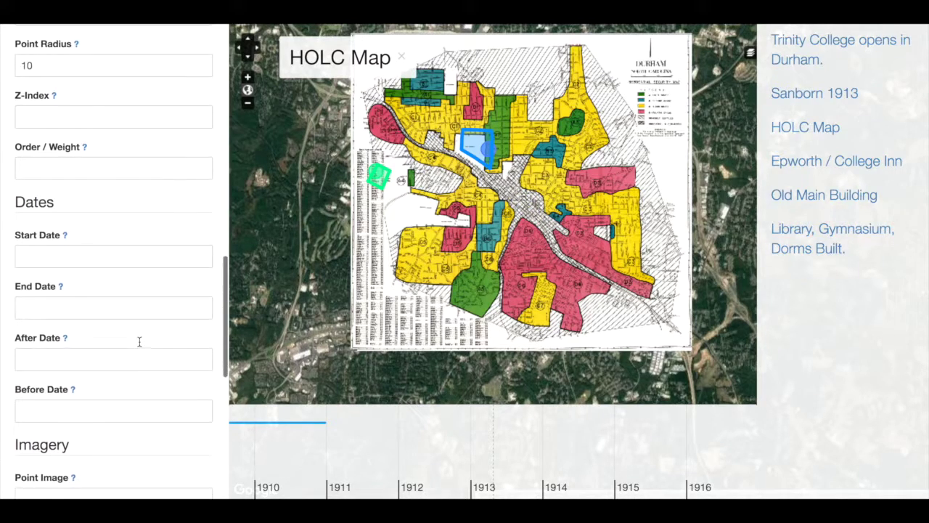
{"action": "left_click", "coordinate": [127, 328]}
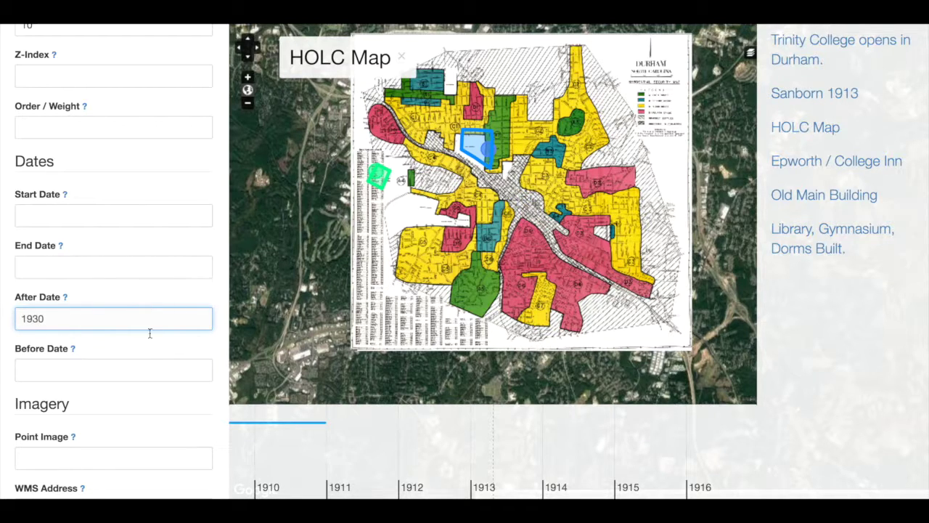
{"action": "scroll", "coordinate": [149, 345], "scroll_direction": "down", "scroll_amount": 5}
{"action": "left_click", "coordinate": [44, 491]}
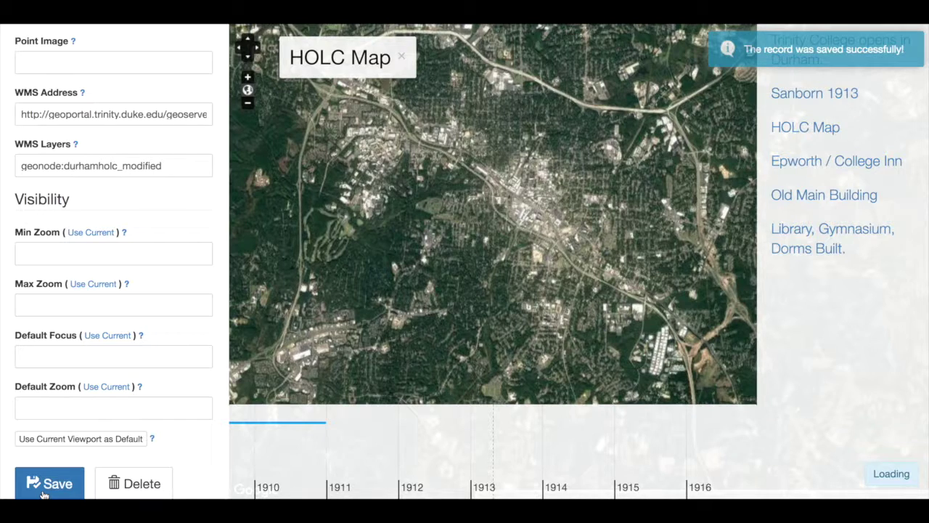
{"action": "scroll", "coordinate": [160, 147], "scroll_direction": "up", "scroll_amount": 15}
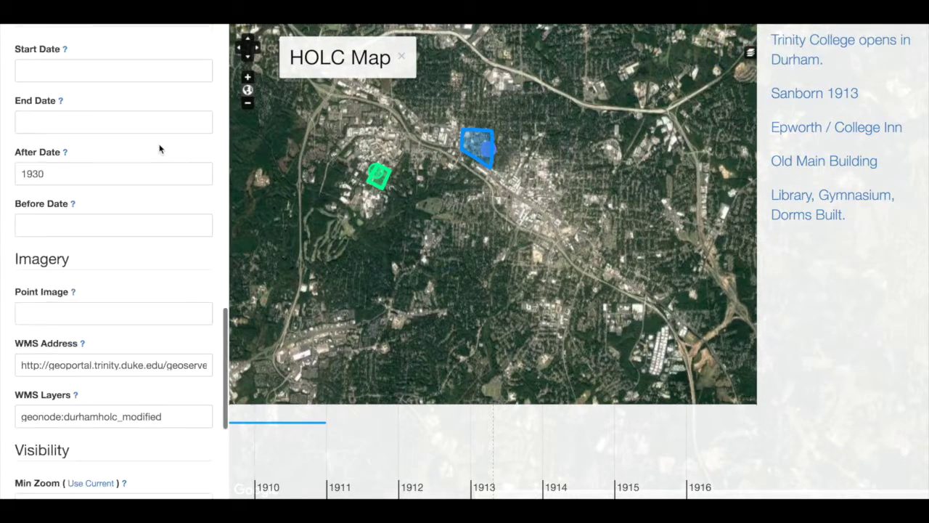
Change the SIMILE Timeline interval unit from Year to Decade and save.
{"action": "left_click", "coordinate": [203, 48]}
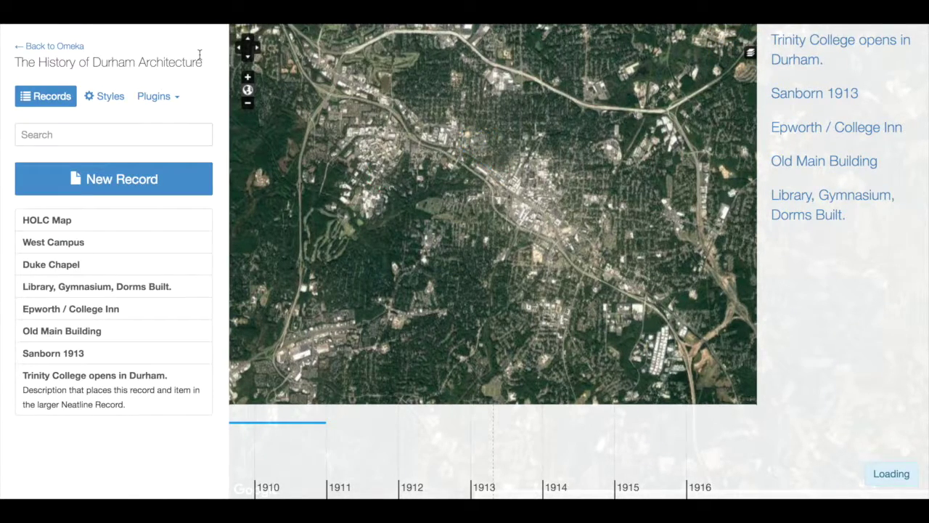
{"action": "left_click", "coordinate": [103, 99]}
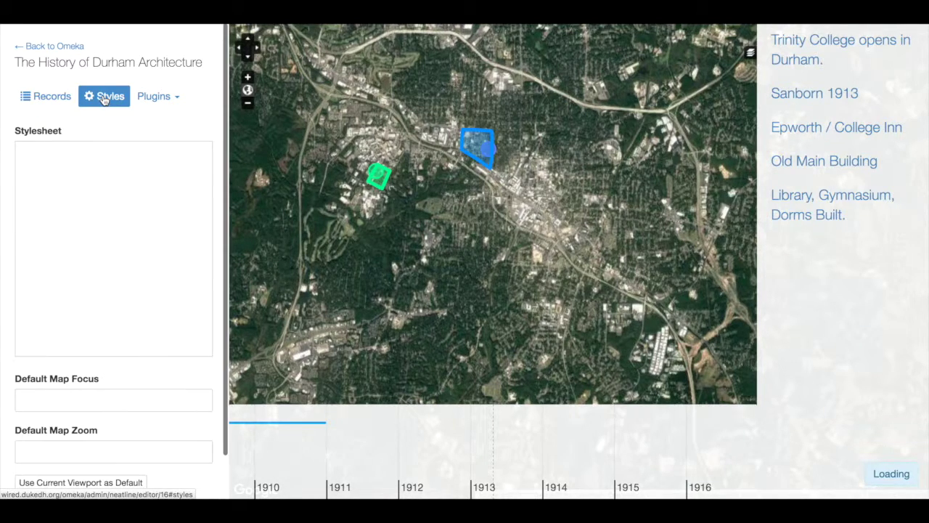
{"action": "left_click", "coordinate": [146, 93]}
{"action": "left_click", "coordinate": [147, 120]}
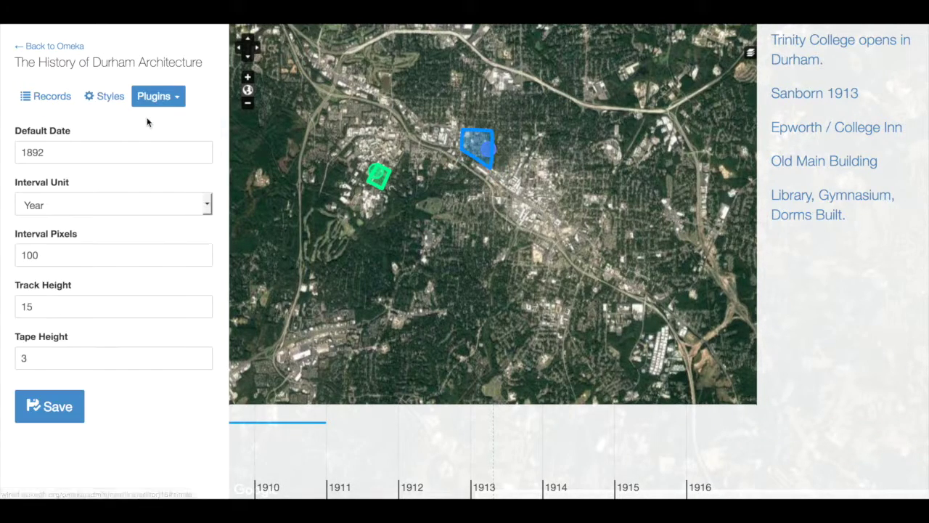
{"action": "left_click", "coordinate": [201, 205]}
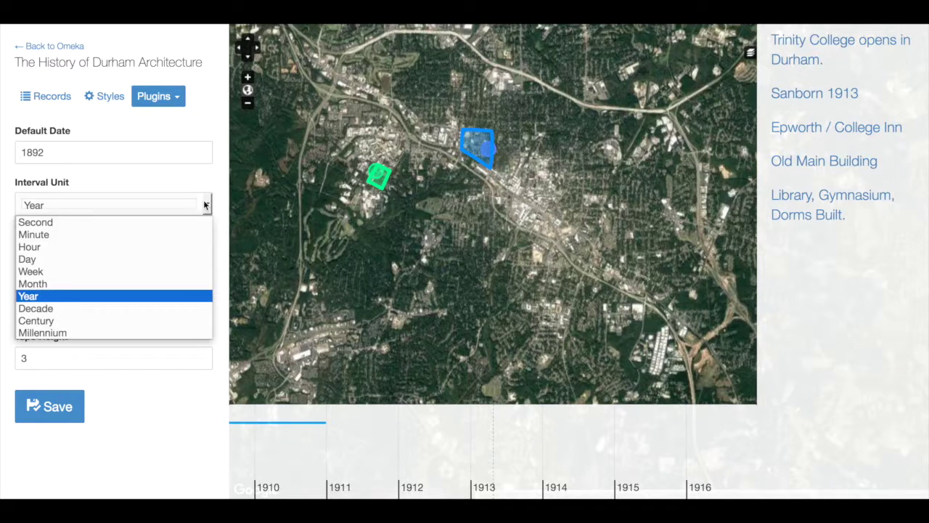
{"action": "left_click", "coordinate": [36, 309]}
{"action": "left_click", "coordinate": [40, 399]}
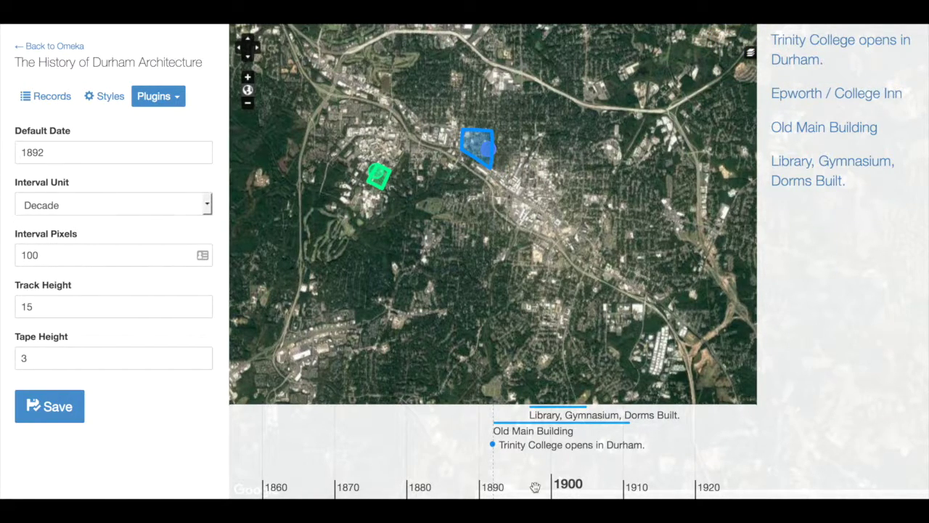
Save the timeline settings again and pan the decade timeline to the 1950s and back to about 1900.
{"action": "left_click_drag", "start_coordinate": [695, 461], "coordinate": [496, 467]}
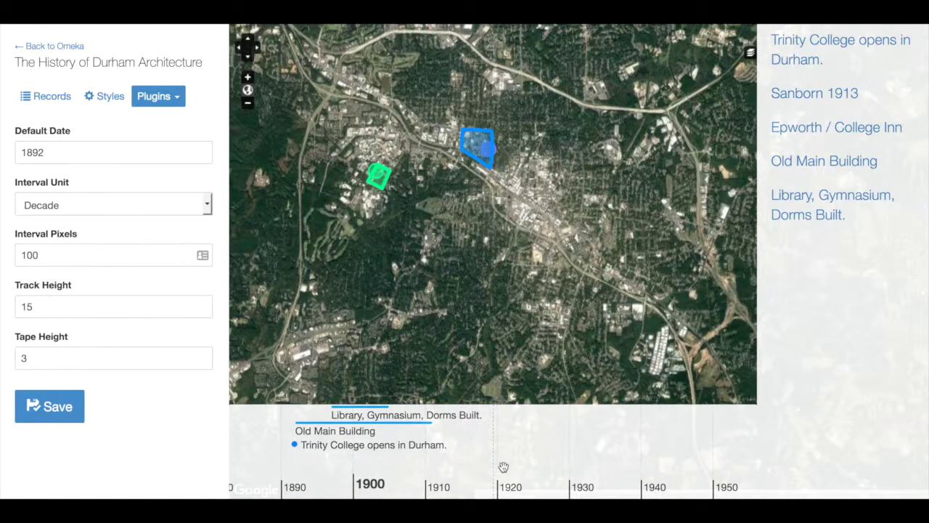
{"action": "left_click", "coordinate": [57, 409]}
{"action": "left_click_drag", "start_coordinate": [613, 454], "coordinate": [355, 443]}
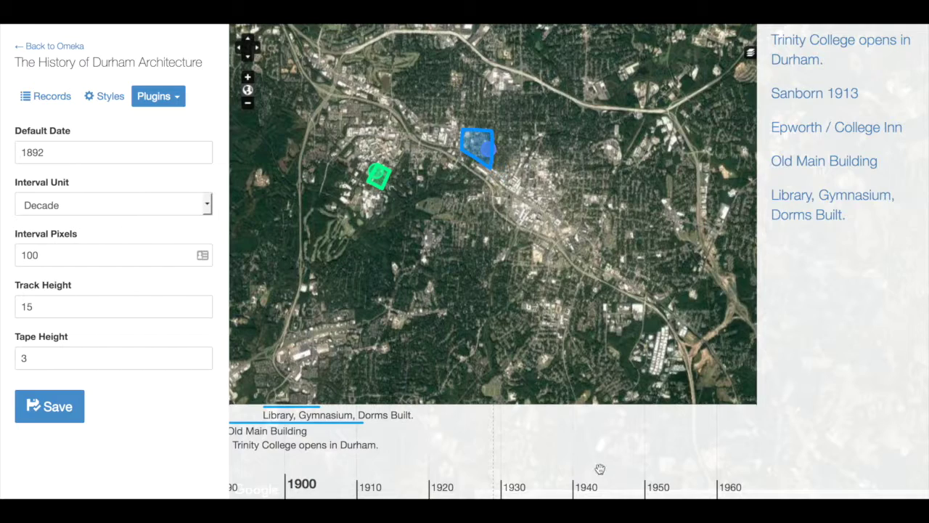
{"action": "left_click_drag", "start_coordinate": [600, 469], "coordinate": [688, 462]}
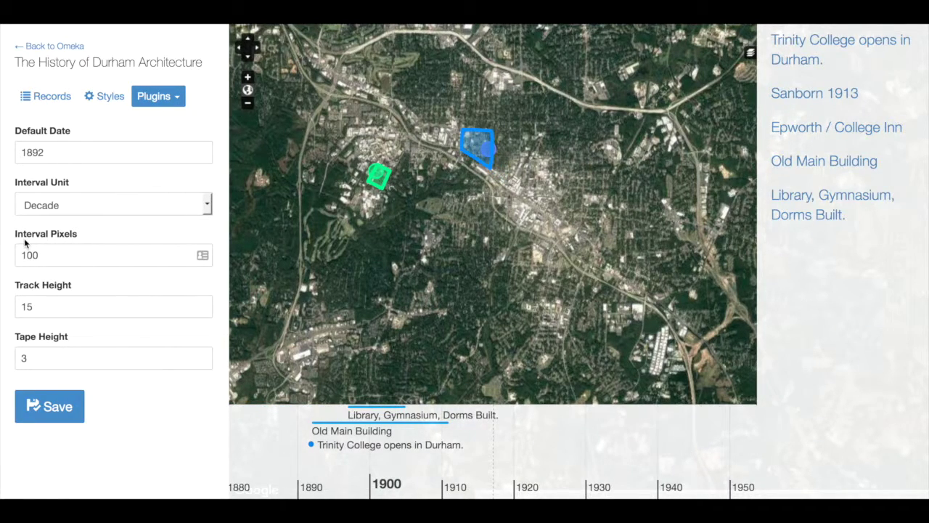
{"action": "mouse_move", "coordinate": [844, 93]}
Set Sanborn 1913 fill opacity and stroke opacity to 1, save, and close the record.
{"action": "left_click", "coordinate": [45, 96]}
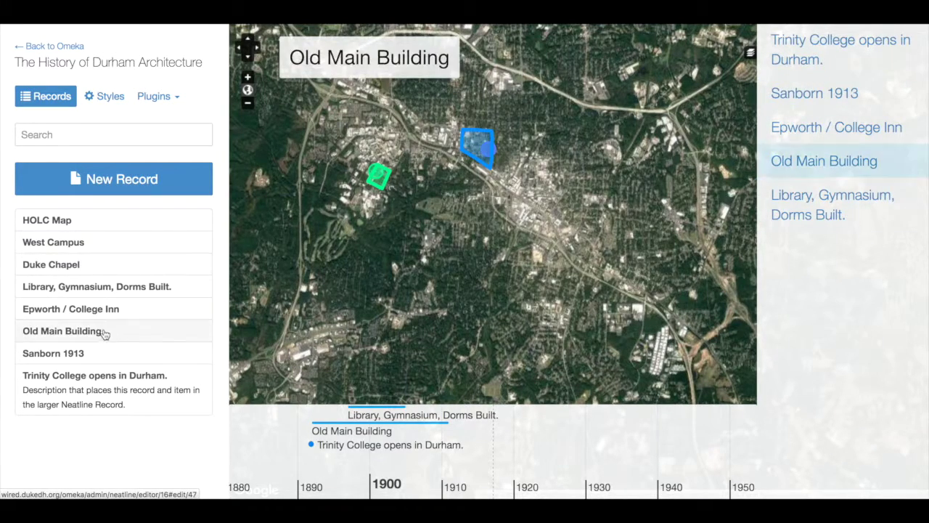
{"action": "left_click", "coordinate": [95, 354]}
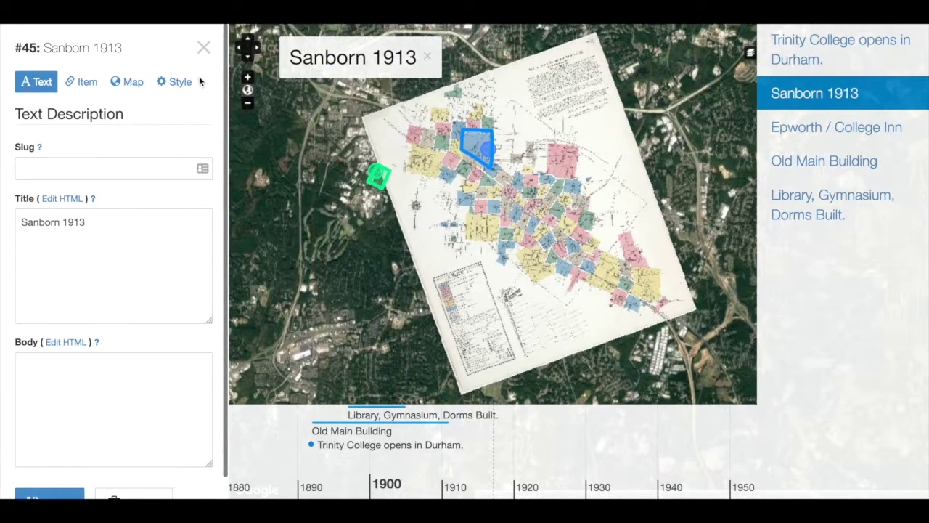
{"action": "left_click", "coordinate": [174, 82]}
{"action": "scroll", "coordinate": [99, 429], "scroll_direction": "down", "scroll_amount": 1}
{"action": "scroll", "coordinate": [99, 428], "scroll_direction": "down", "scroll_amount": 4}
{"action": "double_click", "coordinate": [64, 346]}
{"action": "type", "text": "1"}
{"action": "double_click", "coordinate": [40, 456]}
{"action": "type", "text": "1"}
{"action": "left_click", "coordinate": [102, 323]}
{"action": "scroll", "coordinate": [136, 344], "scroll_direction": "down", "scroll_amount": 8}
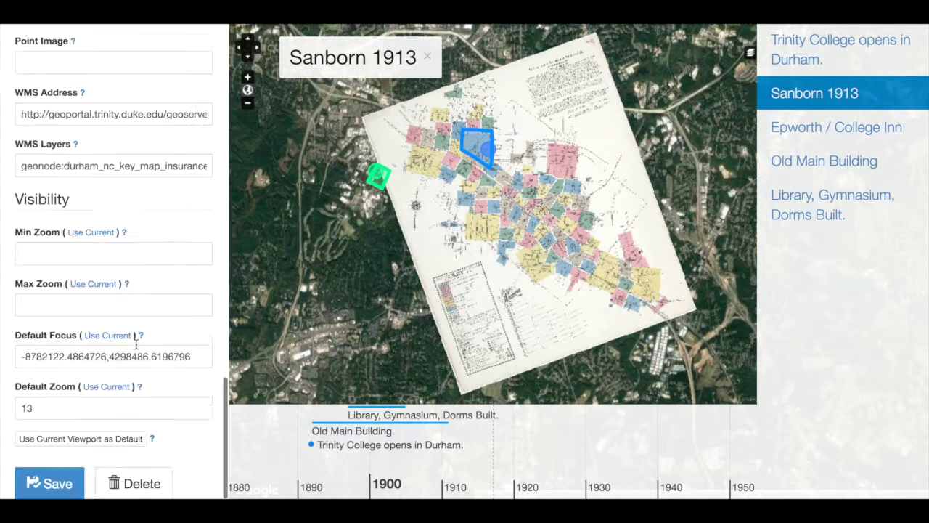
{"action": "left_click", "coordinate": [65, 476]}
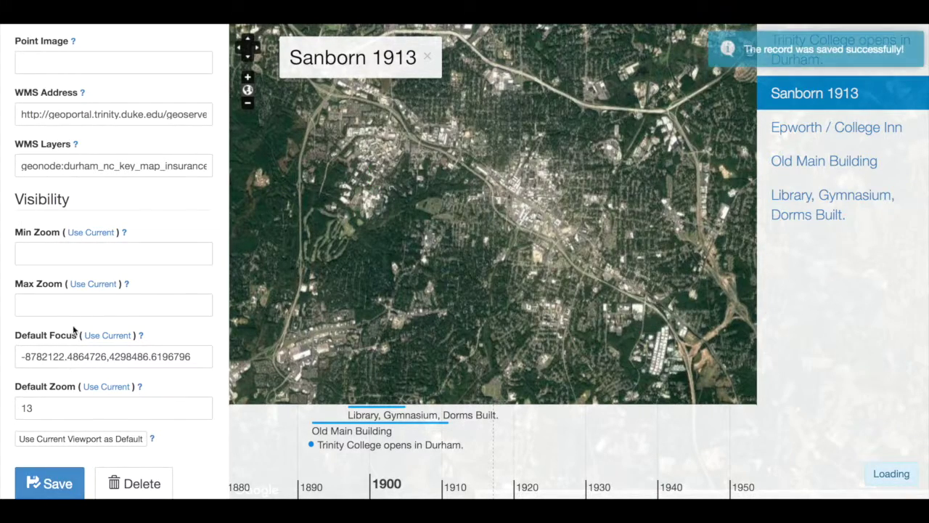
{"action": "scroll", "coordinate": [74, 331], "scroll_direction": "up", "scroll_amount": 5}
{"action": "scroll", "coordinate": [73, 331], "scroll_direction": "up", "scroll_amount": 5}
{"action": "left_click", "coordinate": [201, 46]}
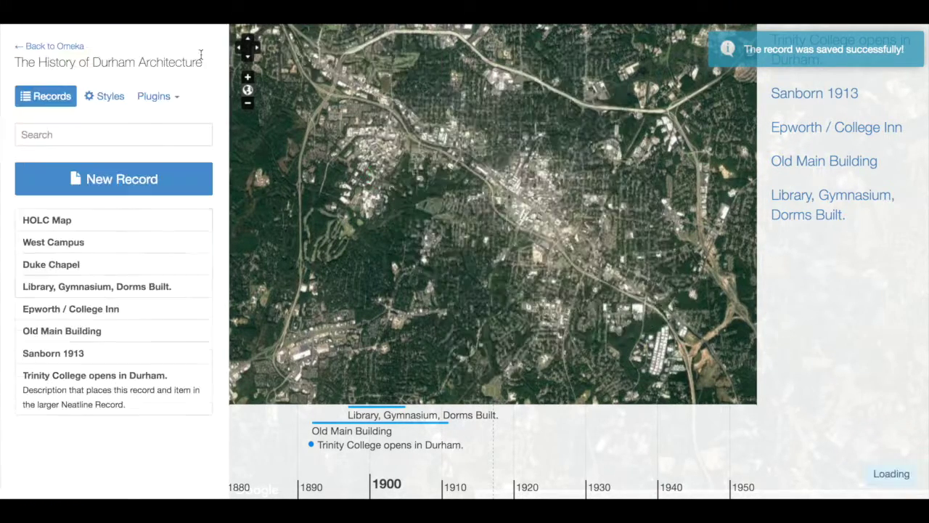
Set HOLC Map fill opacity and stroke opacity to 1, save, and close the editor.
{"action": "left_click", "coordinate": [46, 220]}
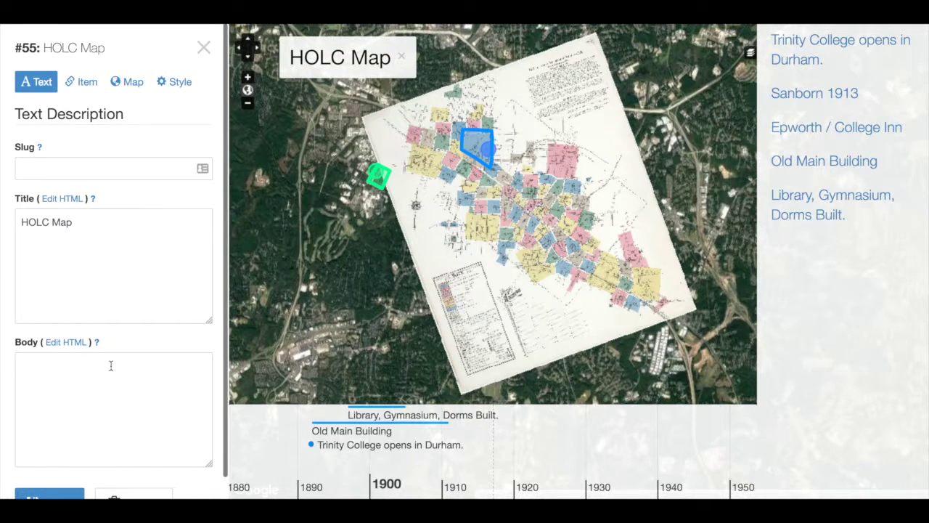
{"action": "left_click", "coordinate": [176, 81]}
{"action": "scroll", "coordinate": [103, 385], "scroll_direction": "down", "scroll_amount": 5}
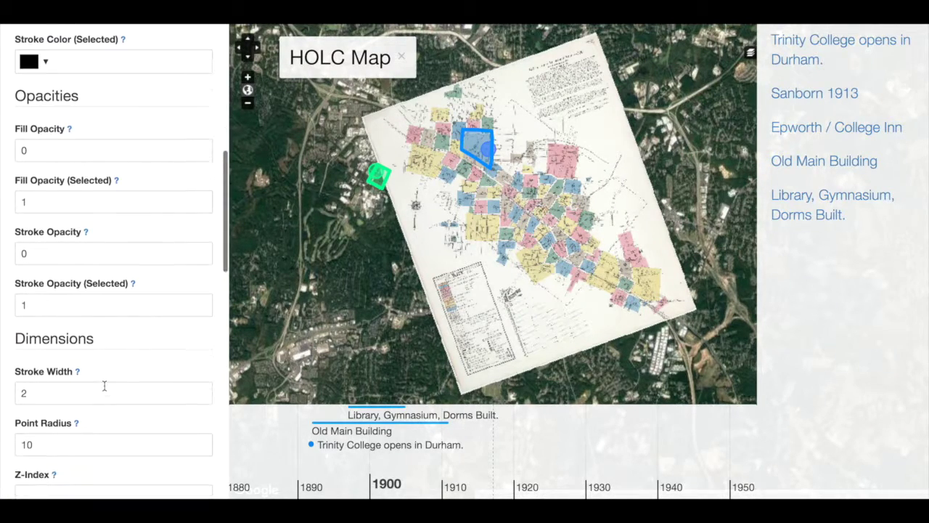
{"action": "double_click", "coordinate": [59, 154]}
{"action": "type", "text": "1"}
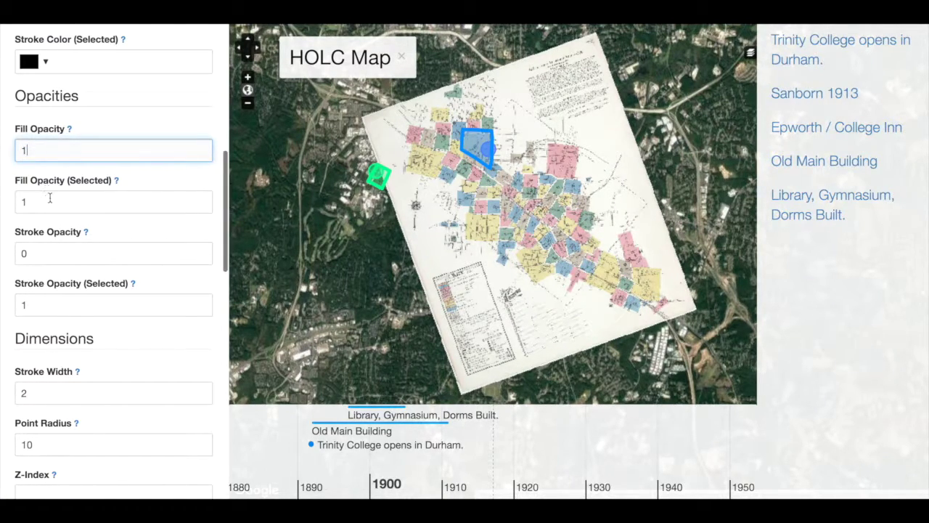
{"action": "left_click", "coordinate": [37, 263]}
{"action": "type", "text": ".16"}
{"action": "double_click", "coordinate": [29, 253]}
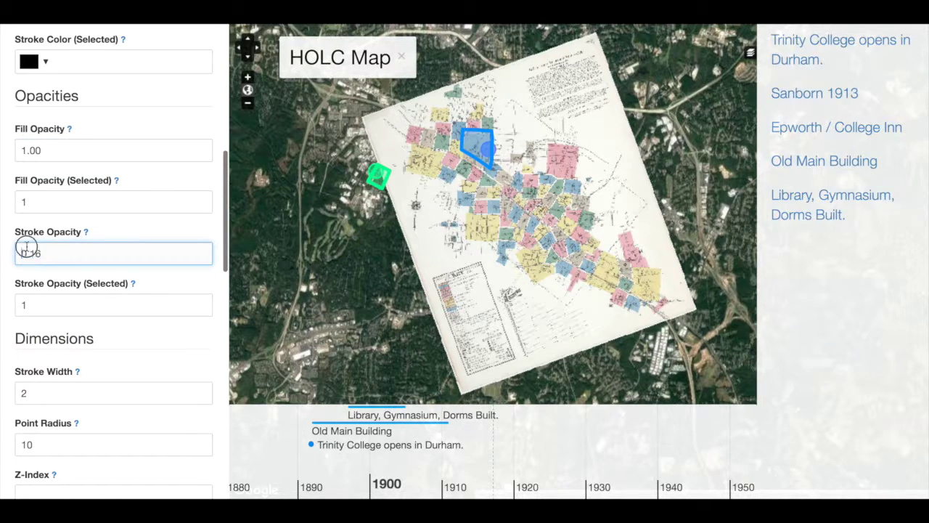
{"action": "type", "text": "1"}
{"action": "scroll", "coordinate": [83, 297], "scroll_direction": "down", "scroll_amount": 5}
{"action": "scroll", "coordinate": [83, 297], "scroll_direction": "down", "scroll_amount": 3}
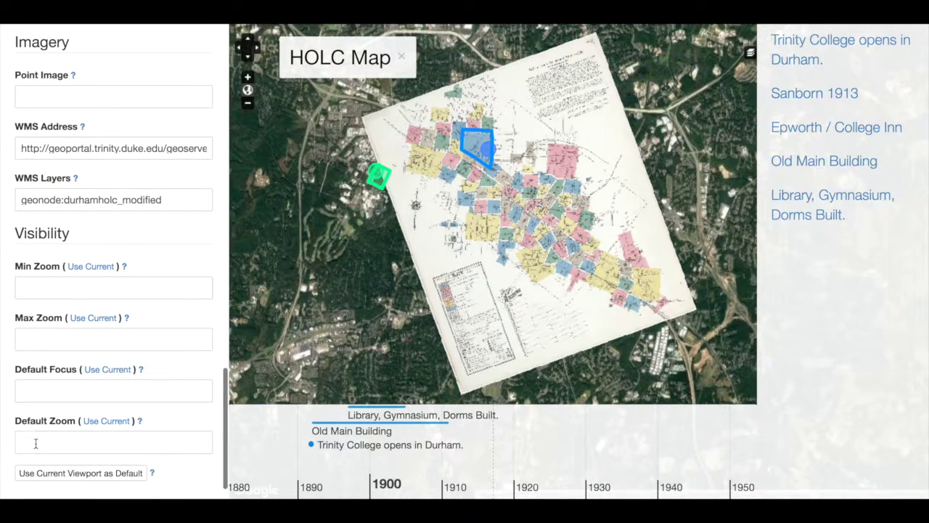
{"action": "left_click", "coordinate": [29, 485]}
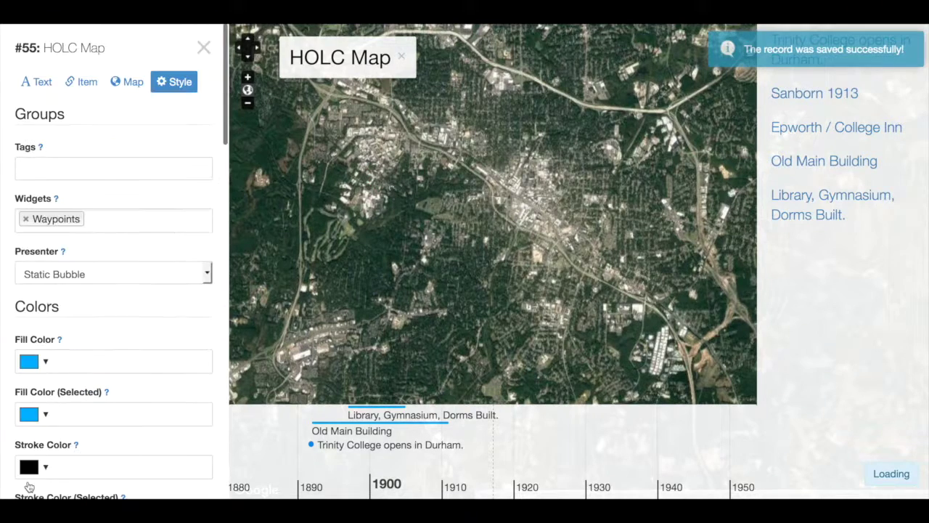
{"action": "left_click", "coordinate": [204, 48]}
Scroll the decade timeline past 1913 to about 1930, showing Sanborn 1913 over the HOLC Map.
{"action": "left_click_drag", "start_coordinate": [558, 467], "coordinate": [686, 463]}
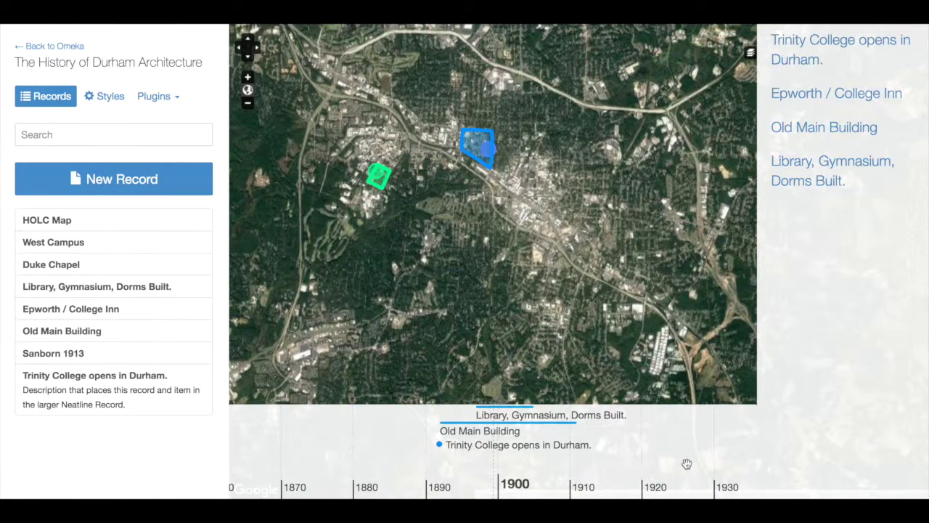
{"action": "left_click_drag", "start_coordinate": [686, 463], "coordinate": [564, 457]}
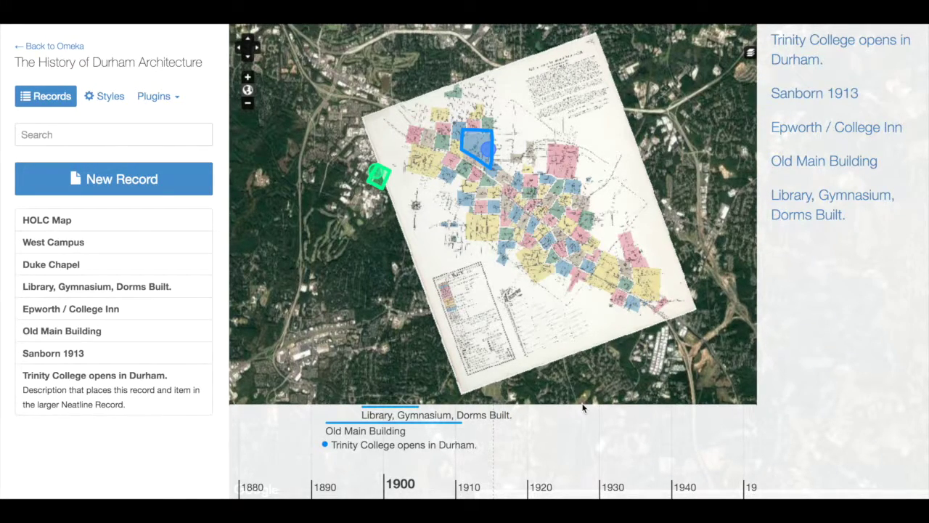
{"action": "left_click_drag", "start_coordinate": [651, 454], "coordinate": [540, 441]}
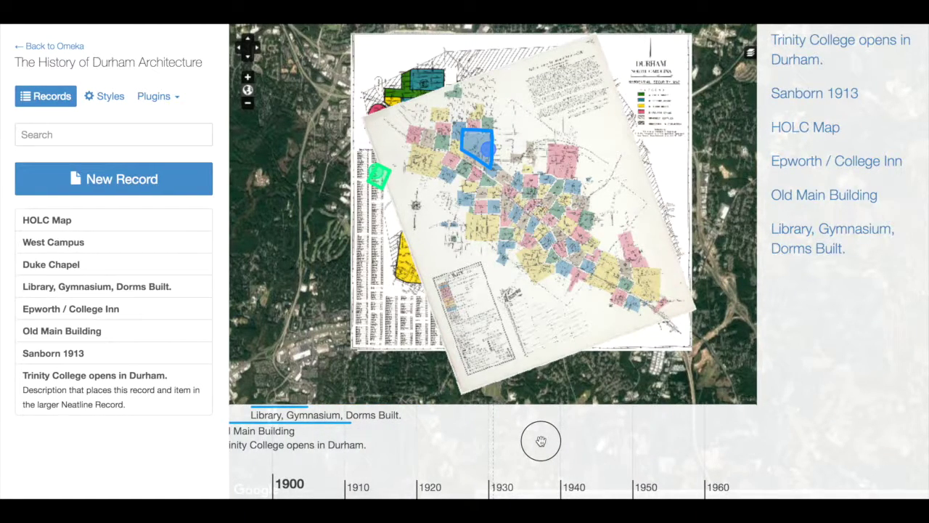
{"action": "mouse_move", "coordinate": [541, 440]}
{"action": "left_mouse_down"}
{"action": "mouse_move", "coordinate": [375, 429]}
{"action": "mouse_move", "coordinate": [544, 439]}
{"action": "left_mouse_up"}
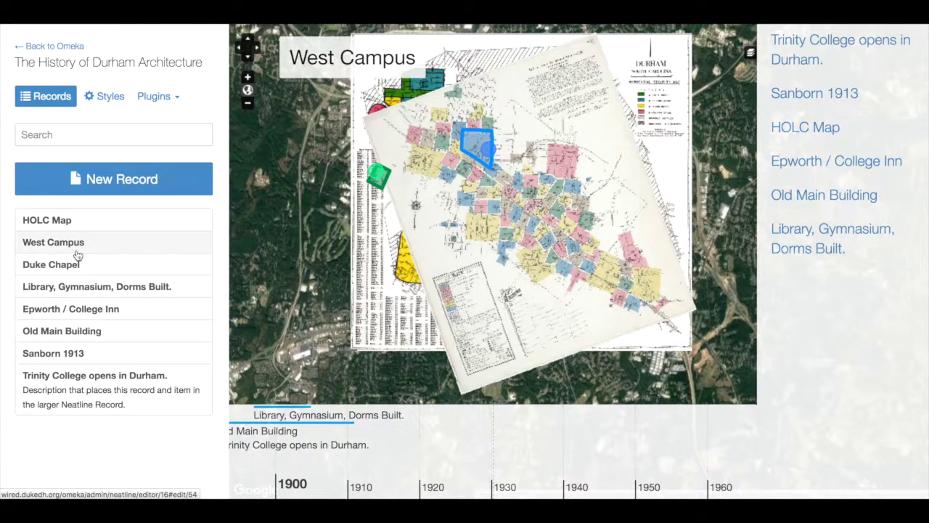
Give the Sanborn 1913 record's style an After Date of 1913 and Before Date of 1930, and save.
{"action": "left_click", "coordinate": [54, 353]}
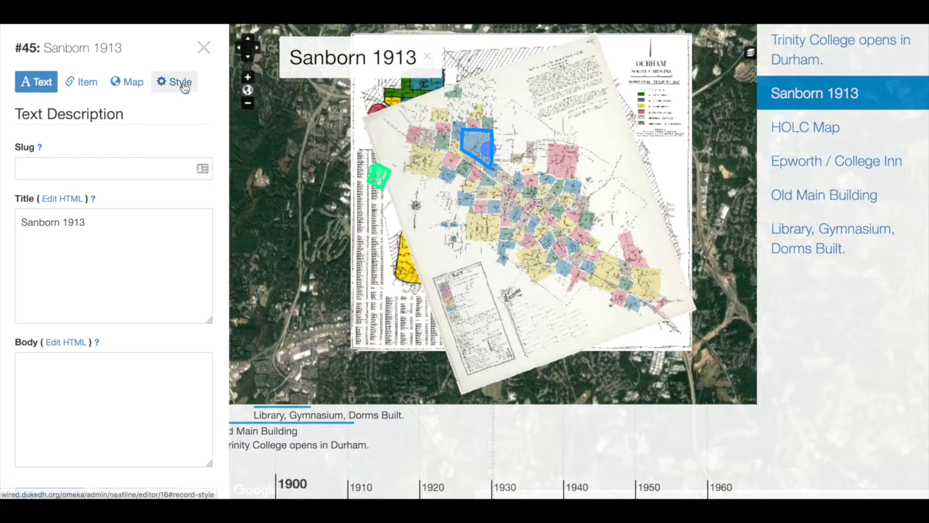
{"action": "left_click", "coordinate": [180, 82]}
{"action": "scroll", "coordinate": [162, 352], "scroll_direction": "down", "scroll_amount": 10}
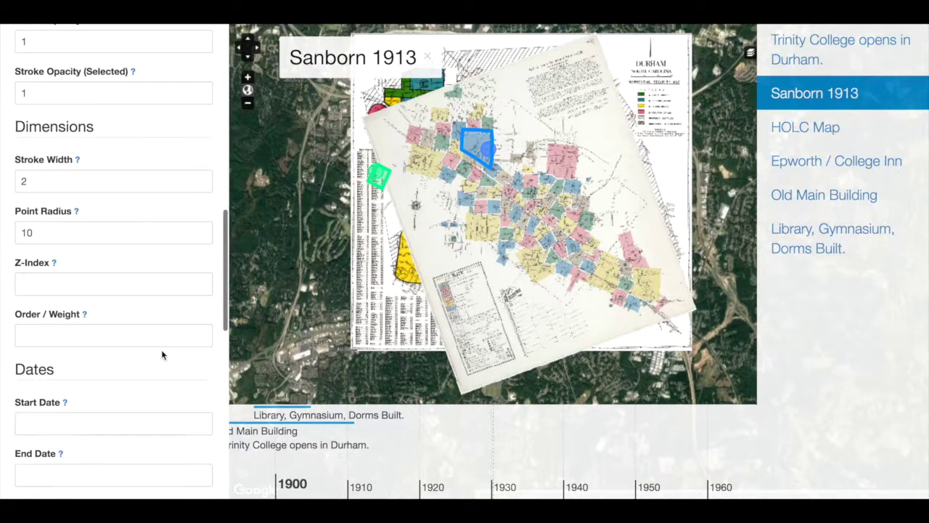
{"action": "scroll", "coordinate": [161, 354], "scroll_direction": "down", "scroll_amount": 5}
{"action": "left_click", "coordinate": [86, 382]}
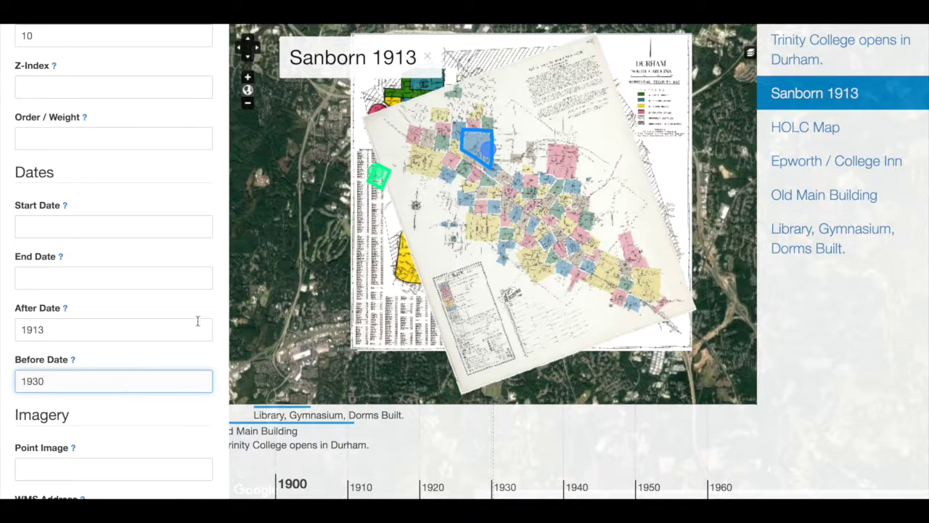
{"action": "scroll", "coordinate": [153, 327], "scroll_direction": "down", "scroll_amount": 6}
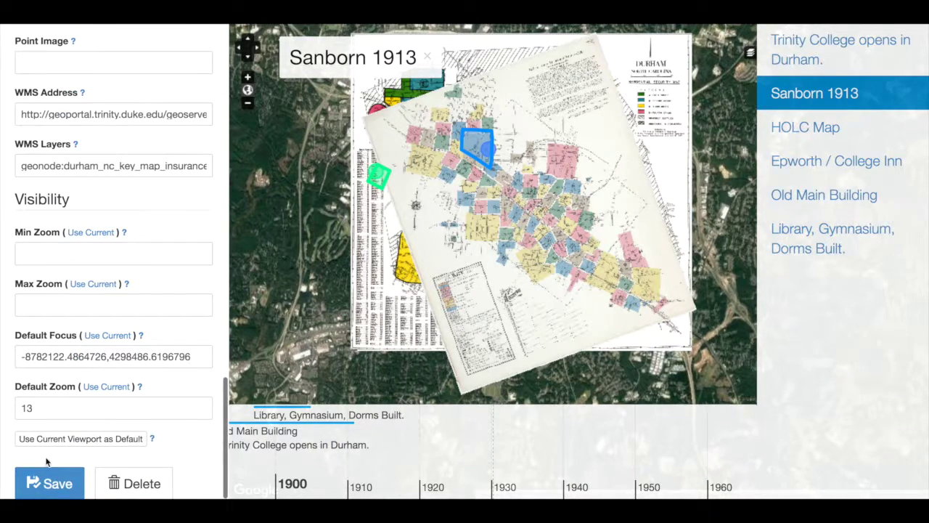
{"action": "left_click", "coordinate": [51, 482]}
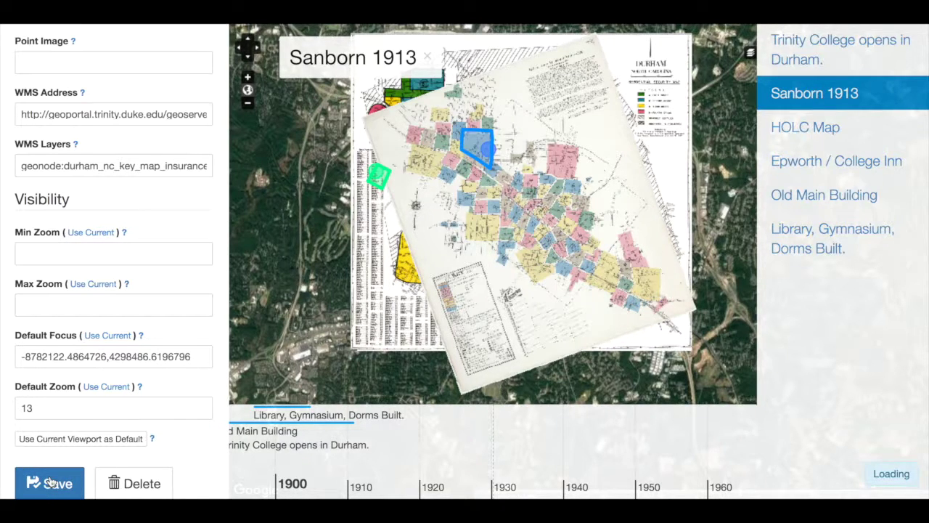